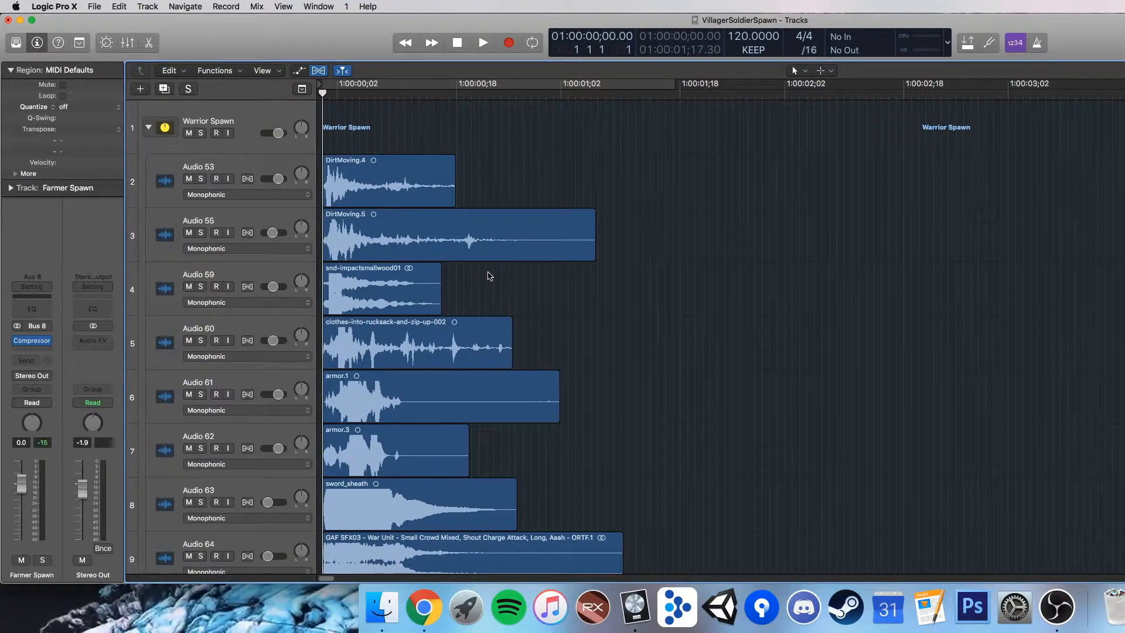
Step: Look over the layers of the Warrior Spawn and Farmer Spawn track stacks and collapse both stacks
scroll(554, 238, down, 15)
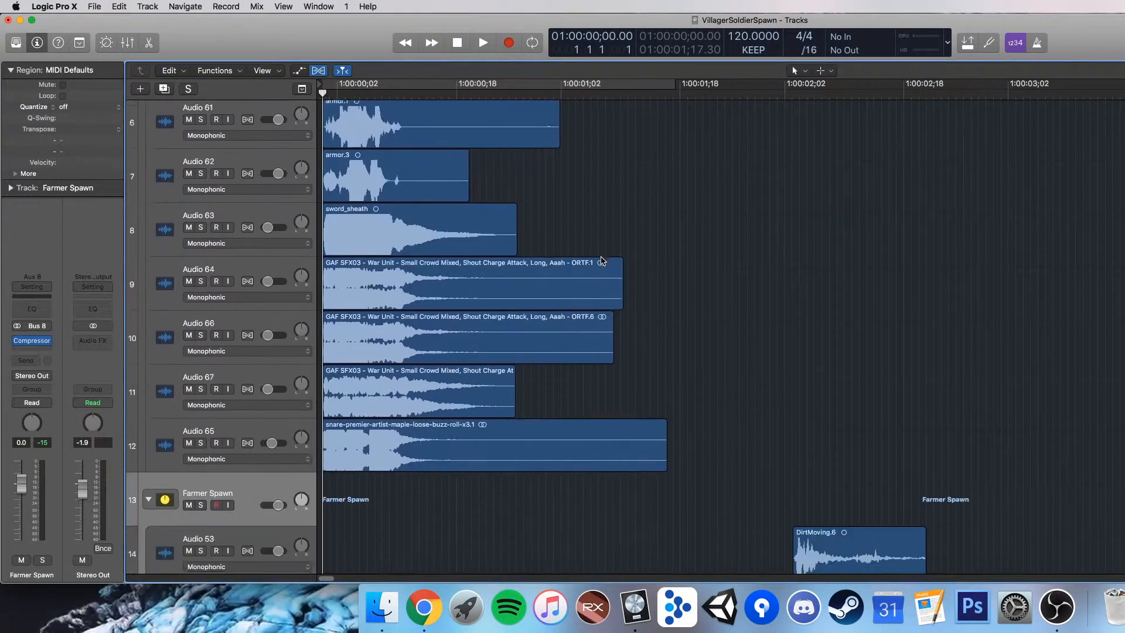
scroll(605, 263, down, 2)
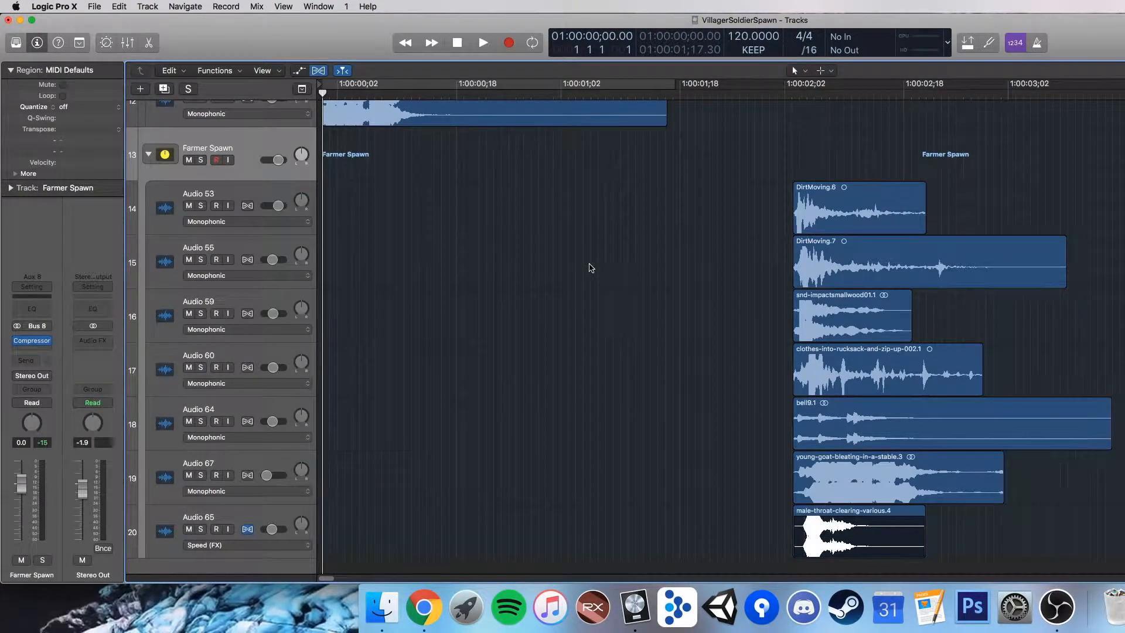
scroll(590, 268, up, 18)
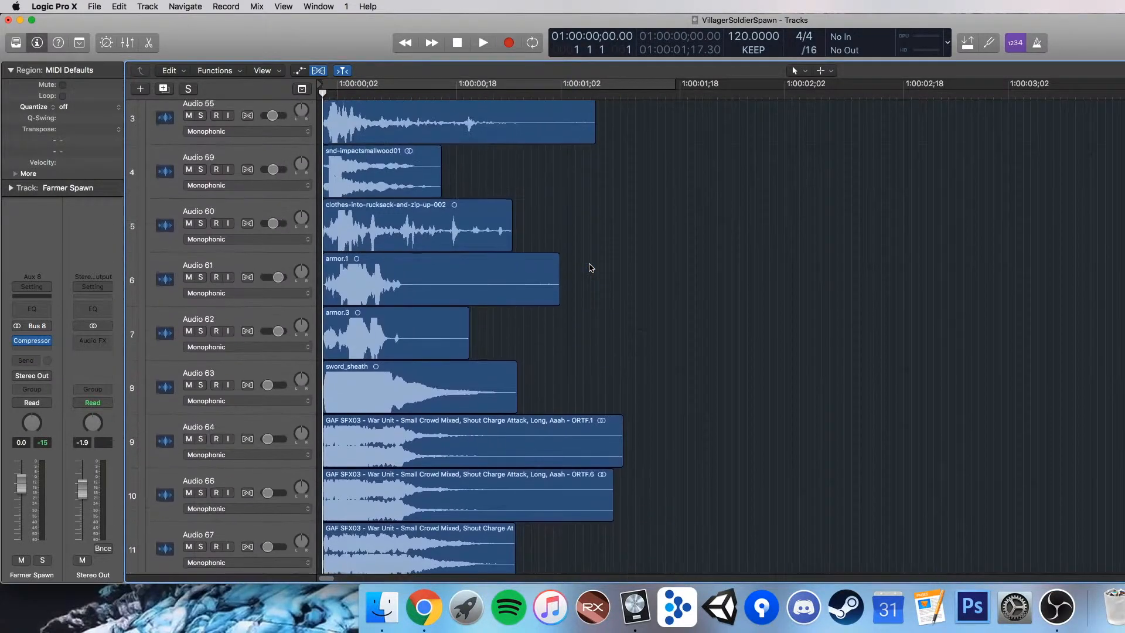
scroll(591, 268, up, 1)
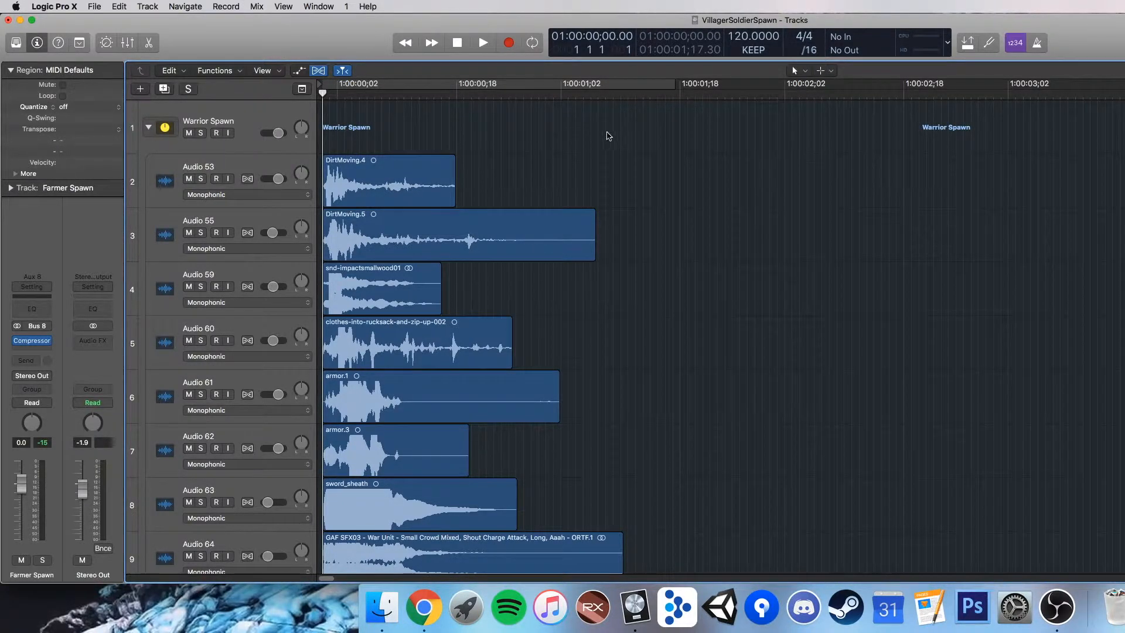
key(super+Left)
click(149, 127)
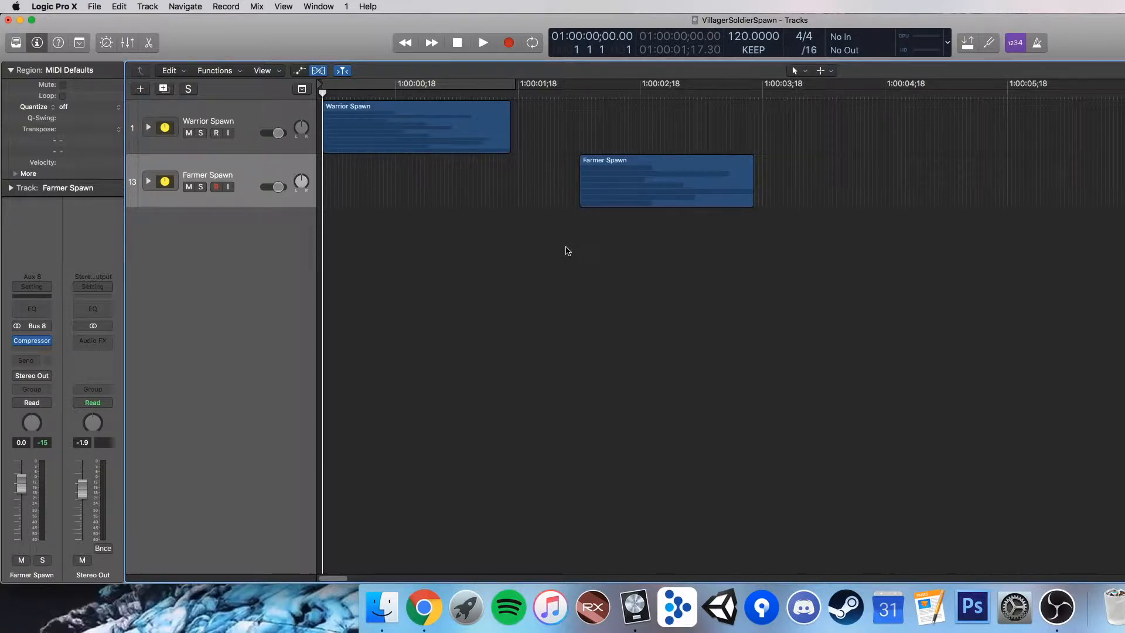
Step: Play the Warrior Spawn and Farmer Spawn sounds from the project start, then return the playhead to the beginning
key(space)
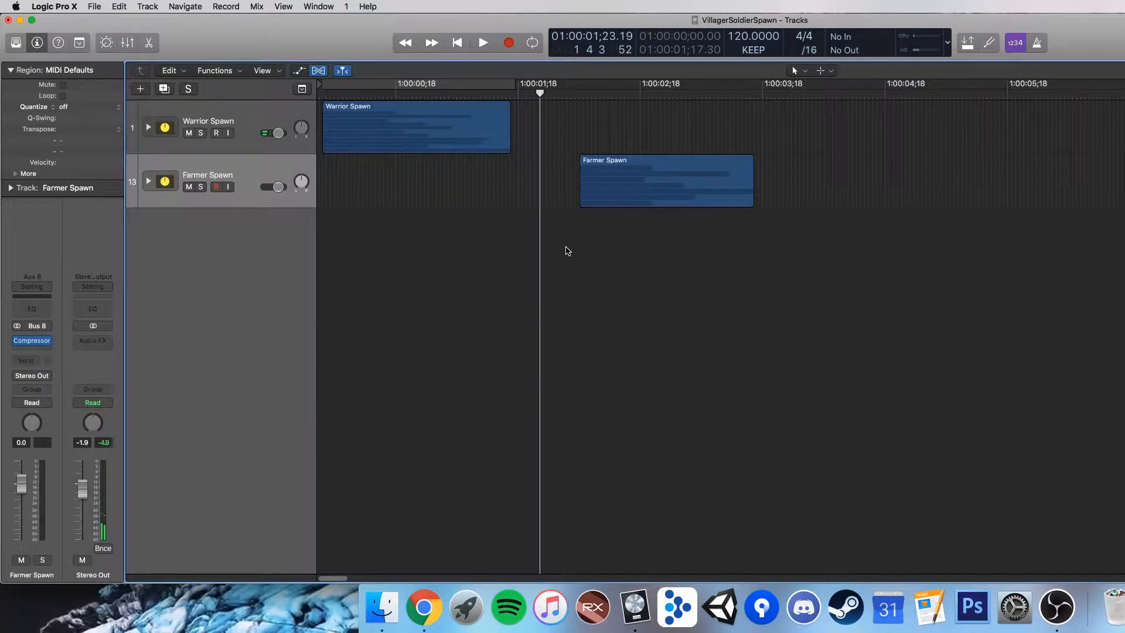
key(space)
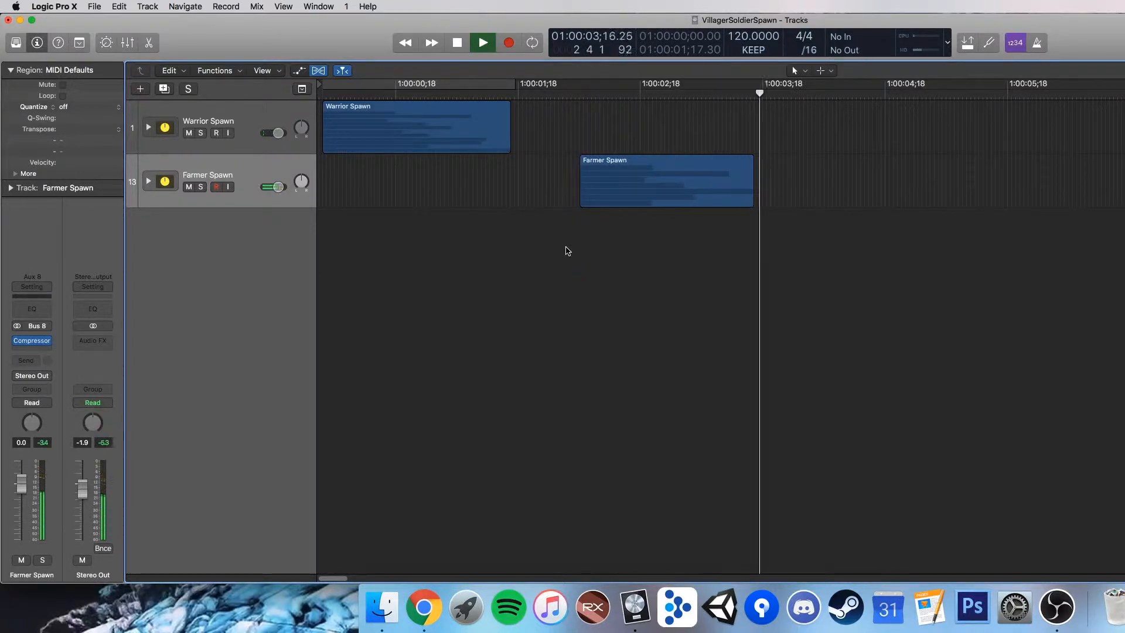
key(space)
key(Return)
Step: Expand the Warrior Spawn stack and play its two DirtMoving tracks, Audio 53 and Audio 55, soloed together
click(198, 112)
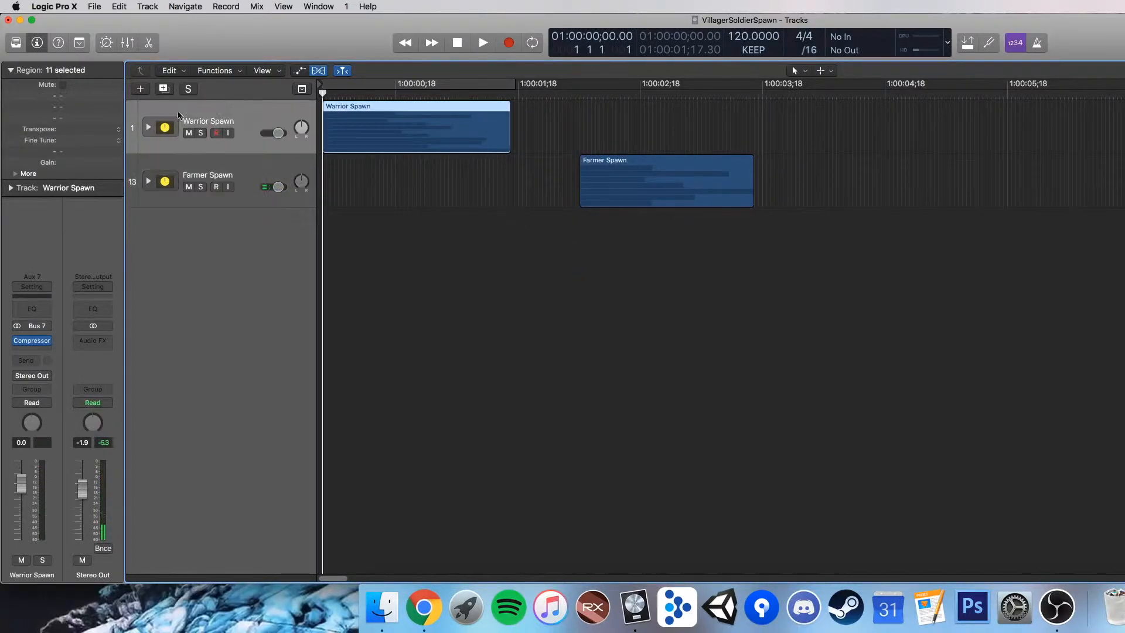
click(149, 127)
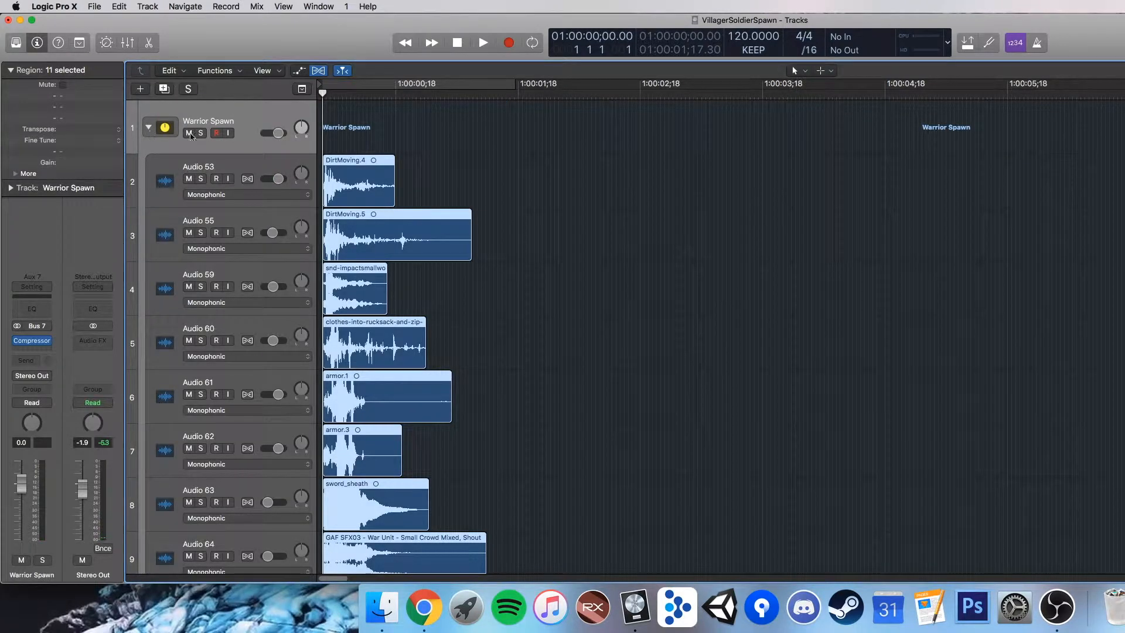
click(592, 252)
click(183, 193)
click(201, 179)
click(200, 232)
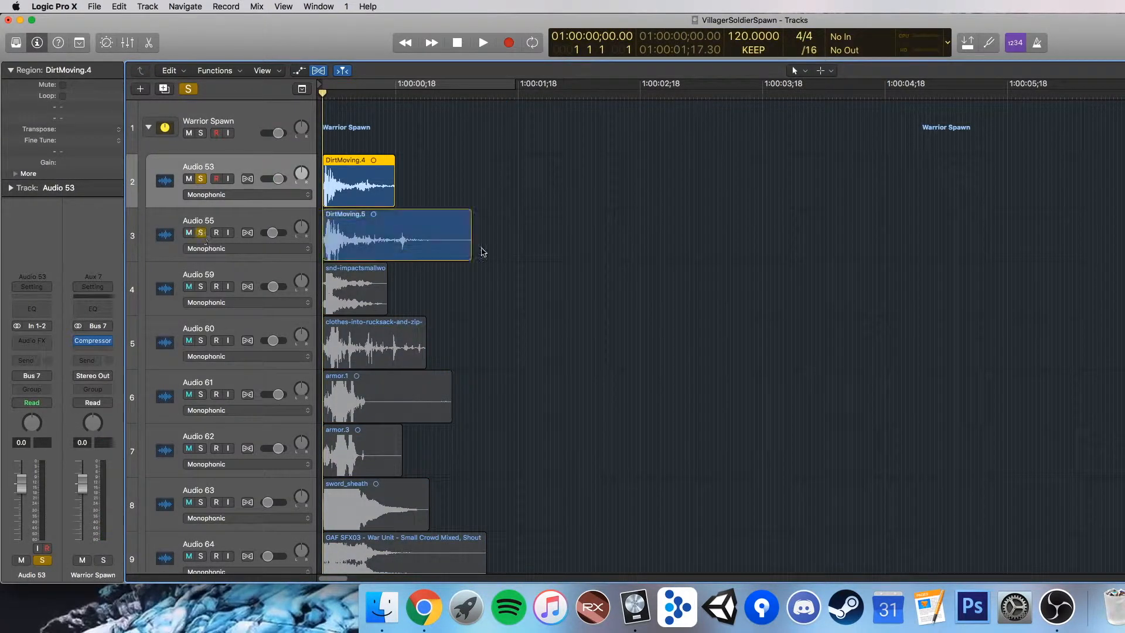
click(571, 178)
key(space)
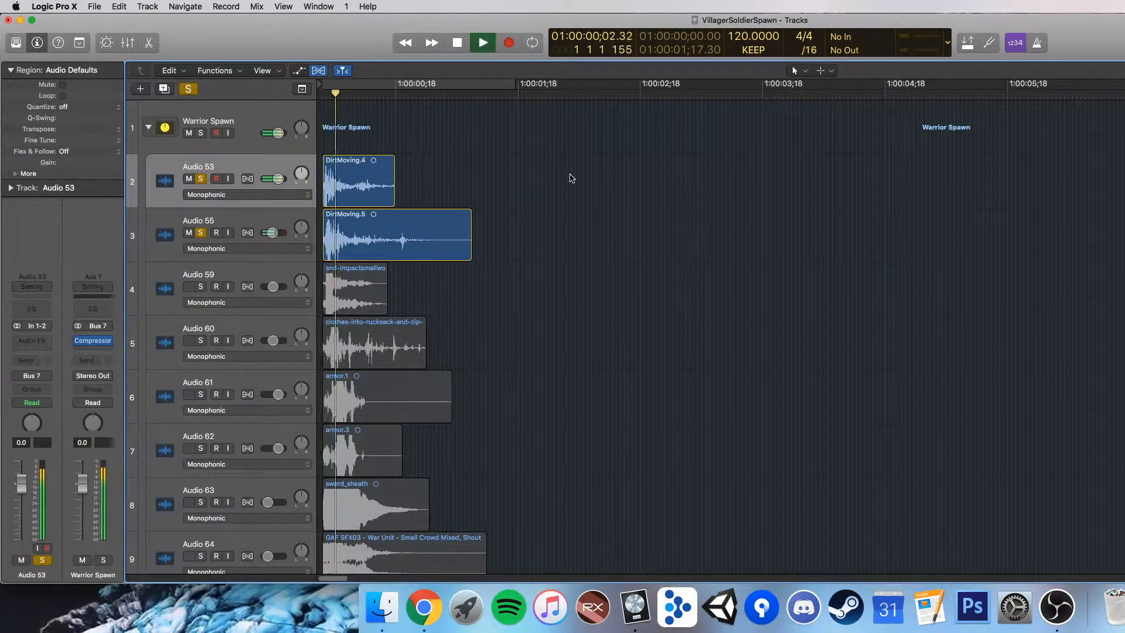
key(space)
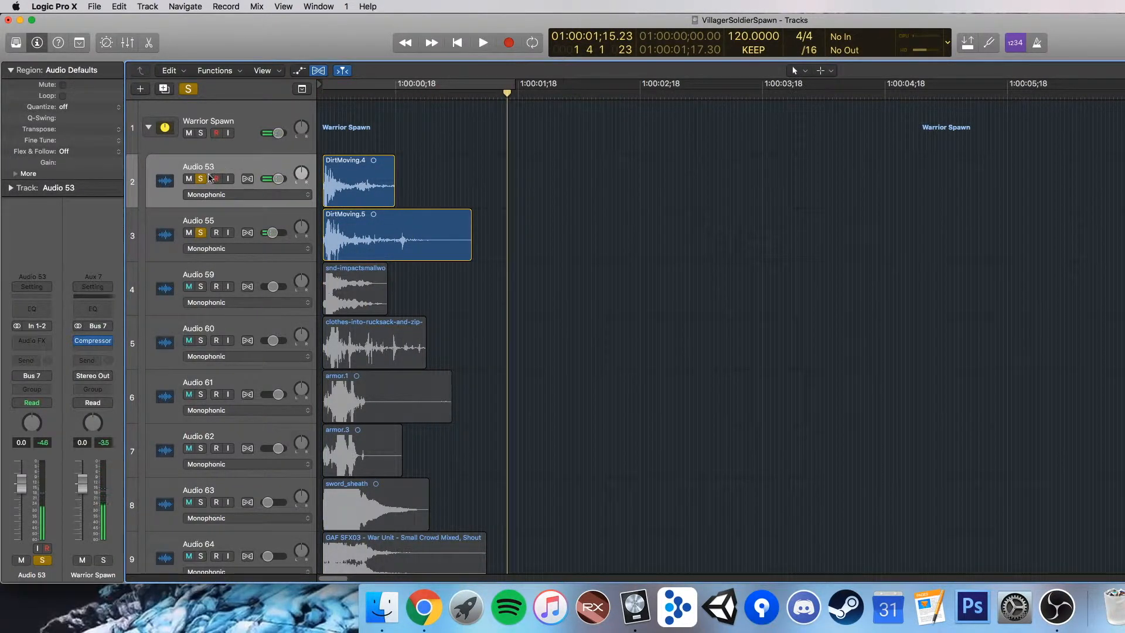
Step: Unsolo Audio 55 and play the DirtMoving.4 region on Audio 53 alone from the start
click(201, 232)
key(Return)
key(space)
key(space)
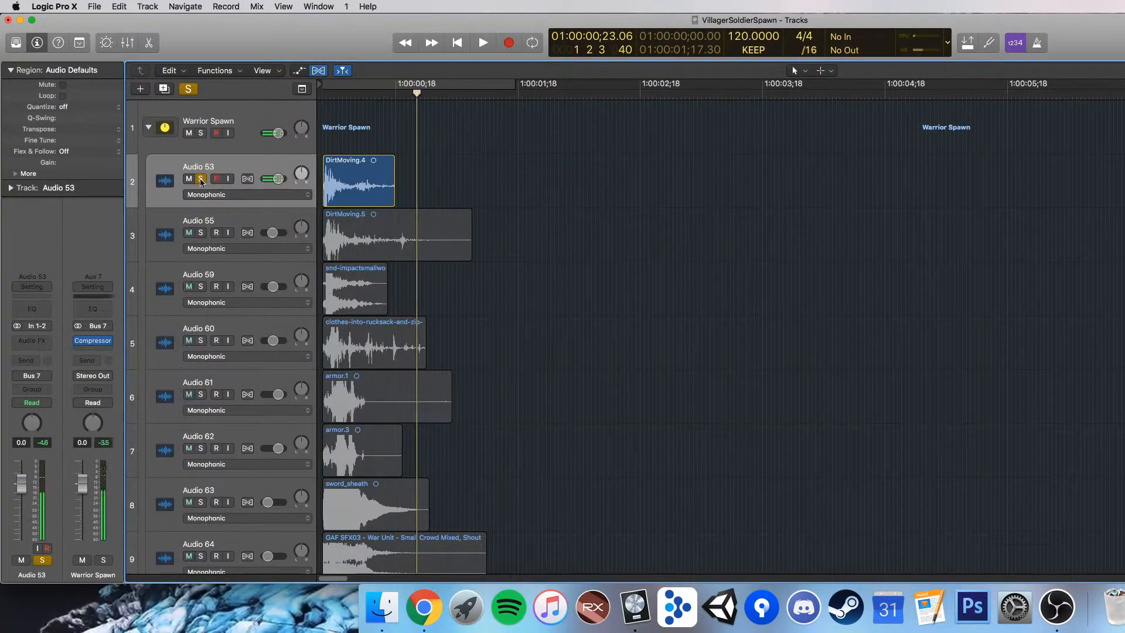
Step: Switch the solo from Audio 53 to Audio 55, play DirtMoving.5 alone, then clear the solo and return to the start
click(201, 179)
click(201, 233)
key(space)
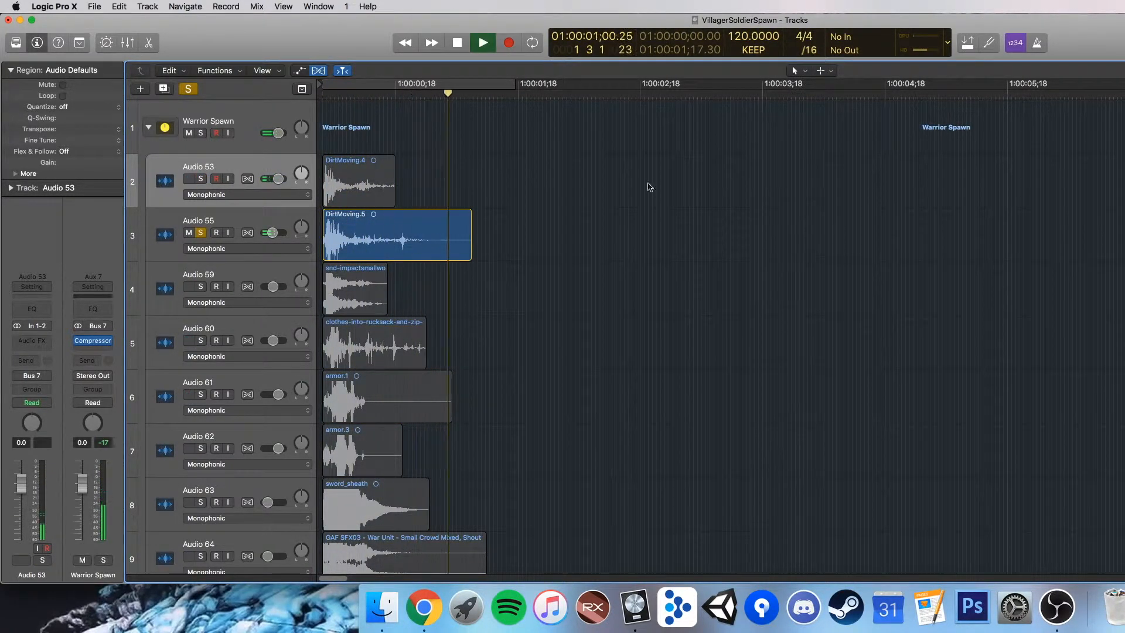
key(space)
click(202, 234)
key(Return)
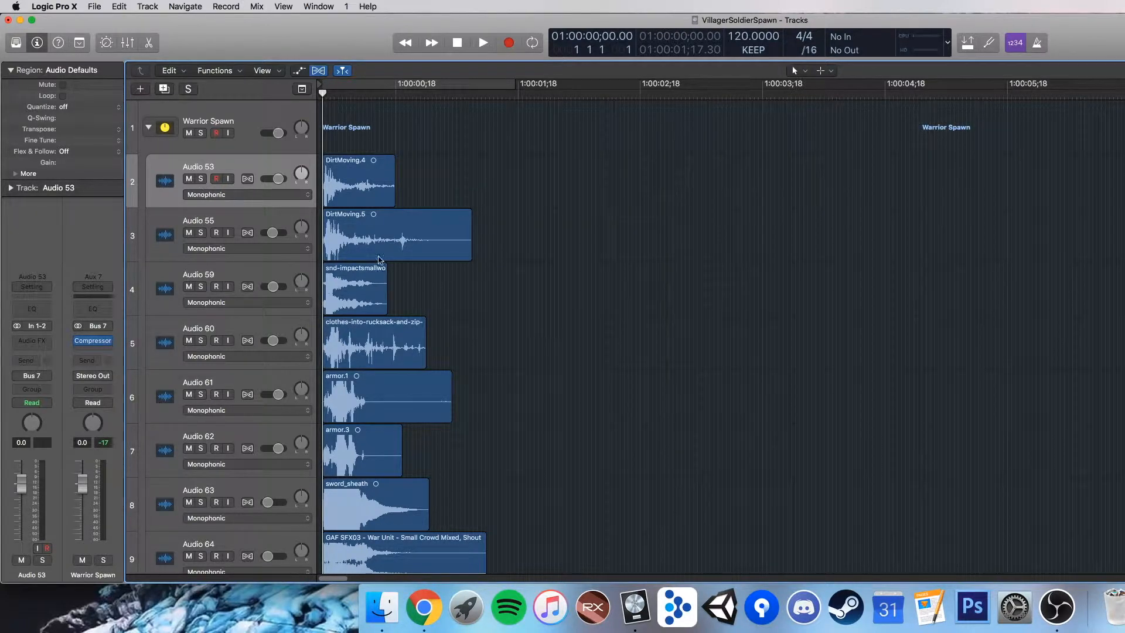
Step: Play the small wood impact region on Audio 59 soloed, then clear the solo and return to the start
click(267, 272)
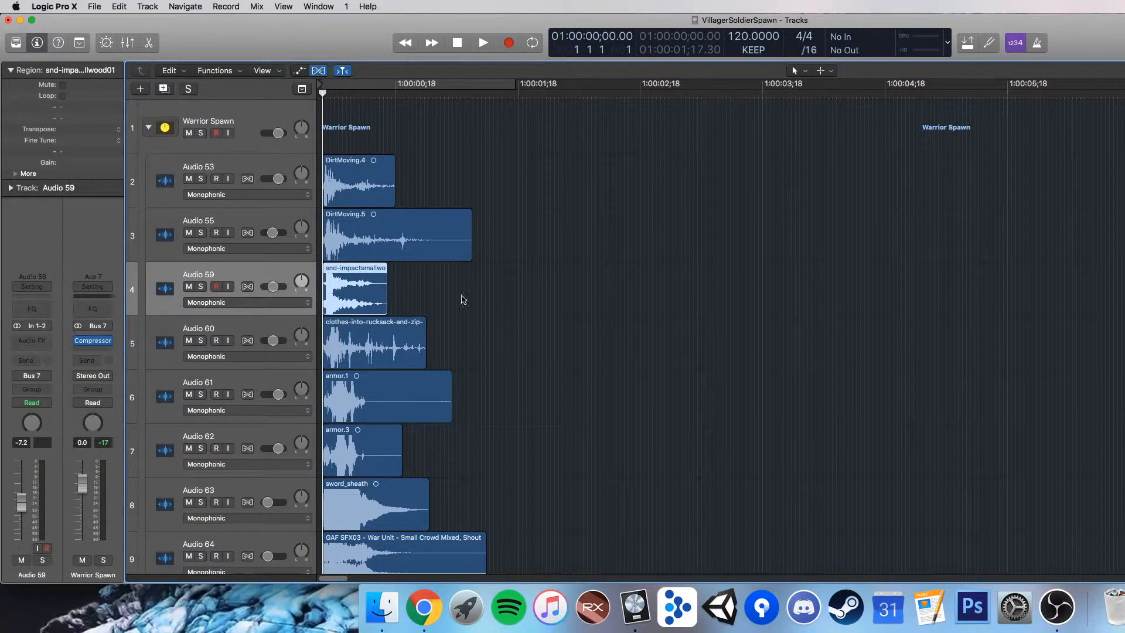
click(201, 287)
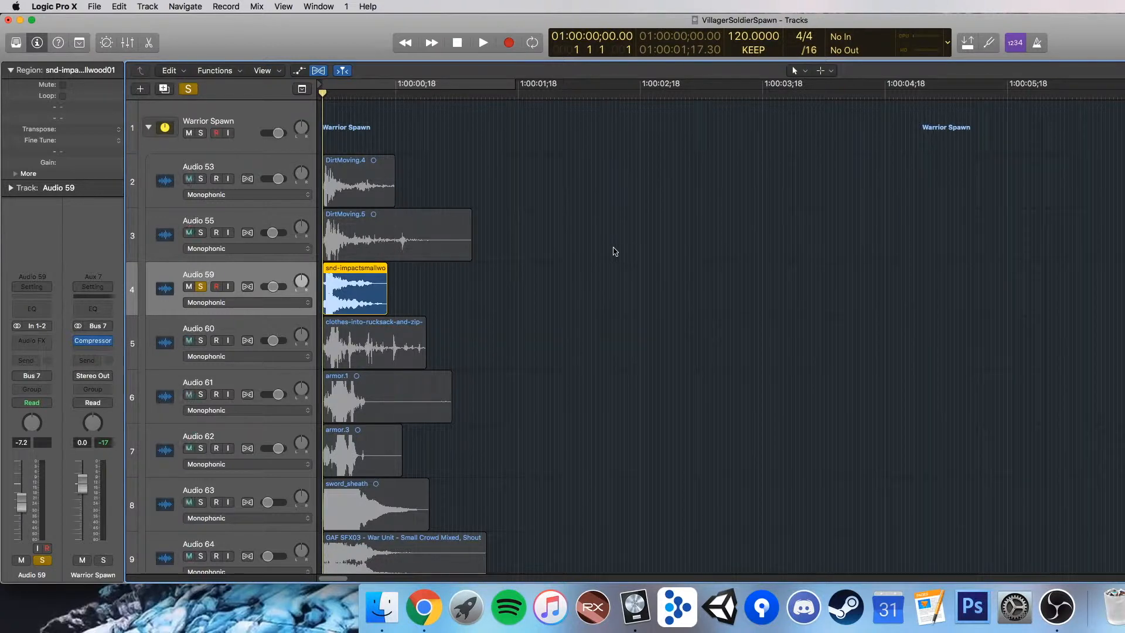
key(space)
key(space)
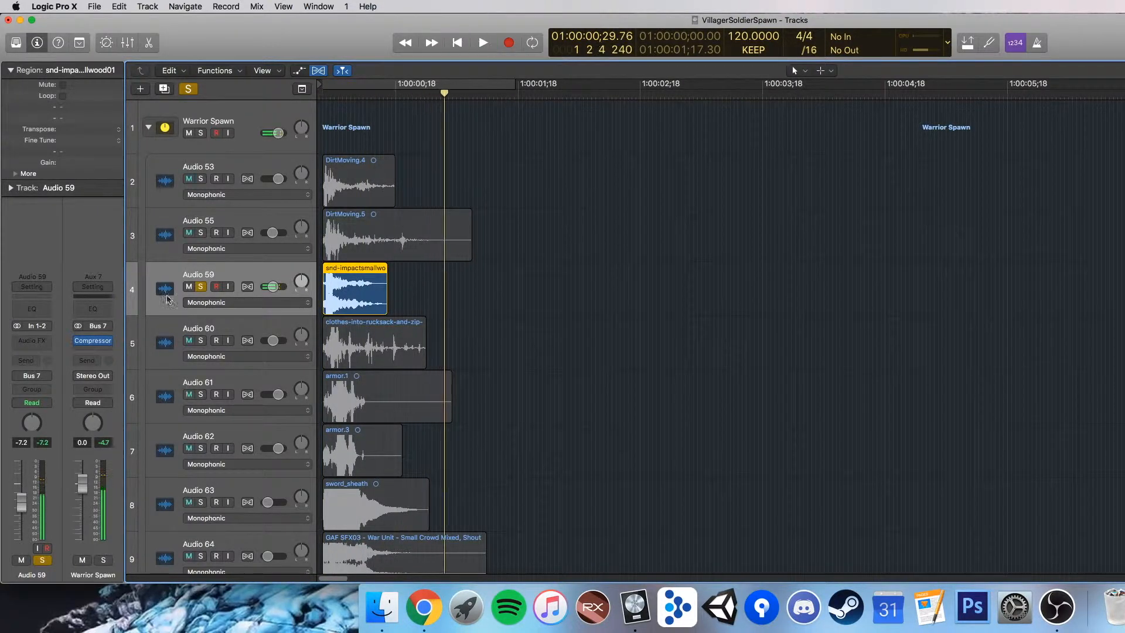
click(201, 286)
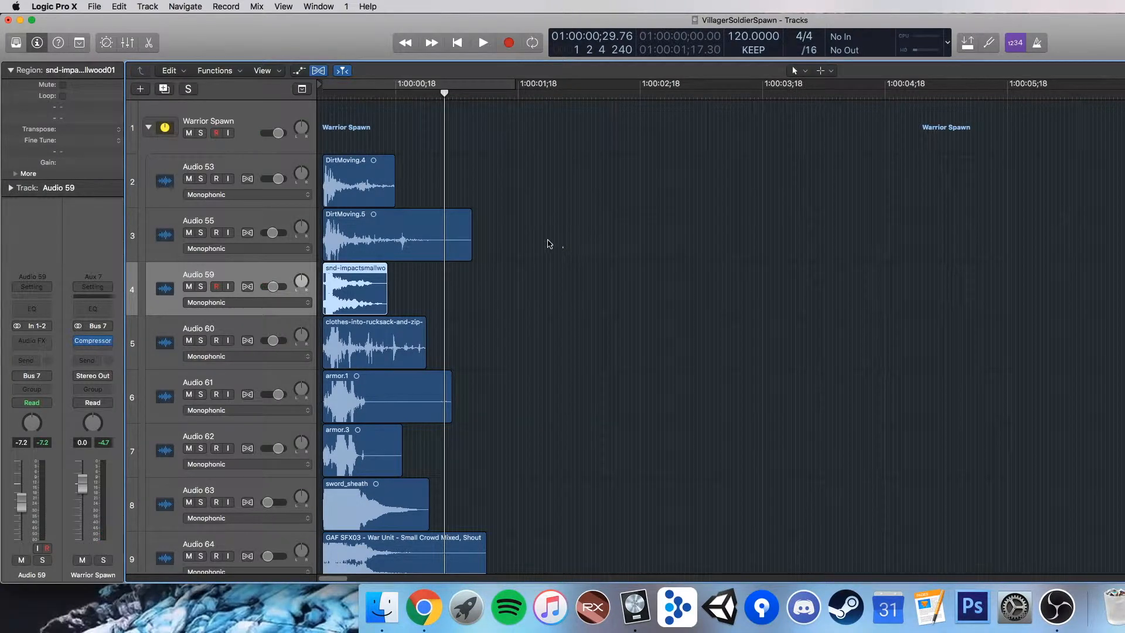
click(478, 270)
key(Return)
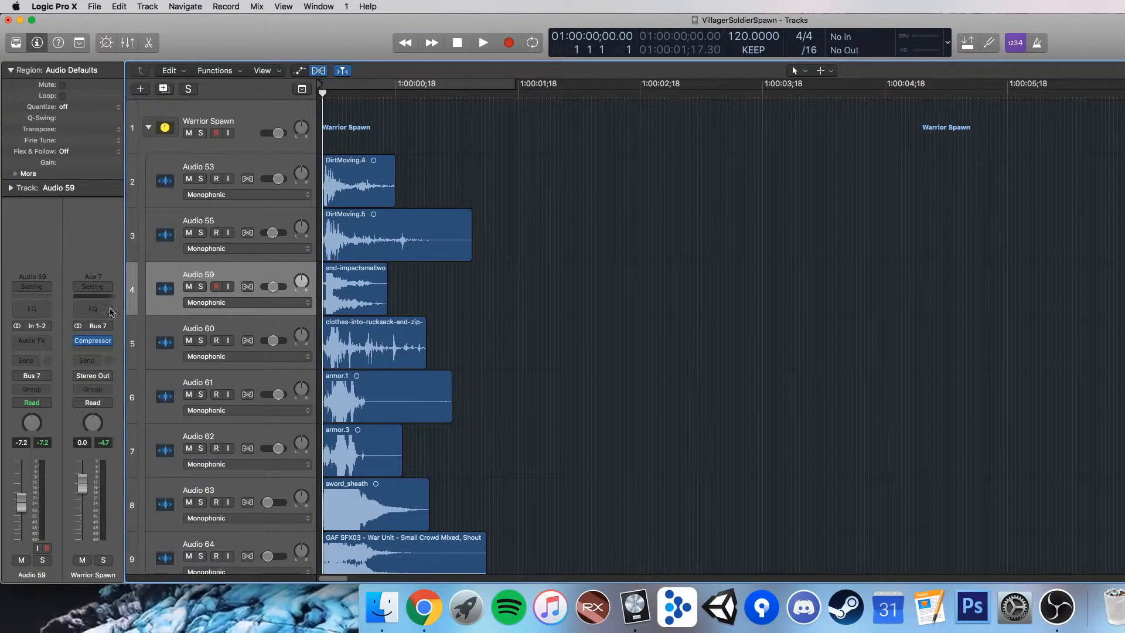
Step: Play the two dirt layers and the wood impact soloed together, then unsolo Audio 53, Audio 55 and Audio 59
click(200, 287)
click(201, 233)
click(200, 179)
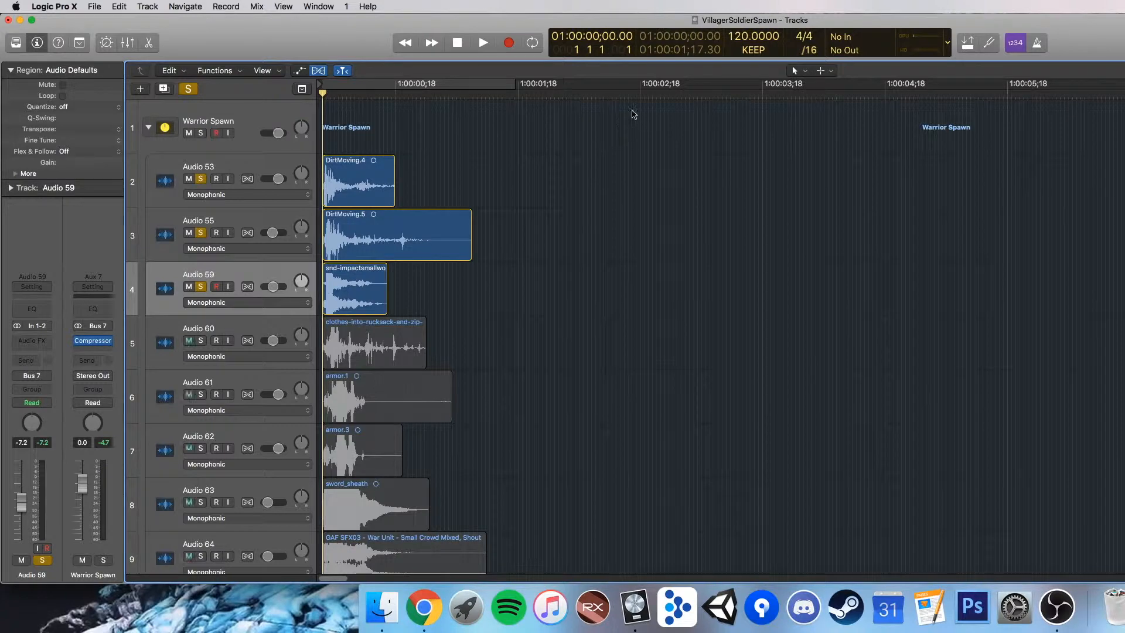
key(space)
key(space)
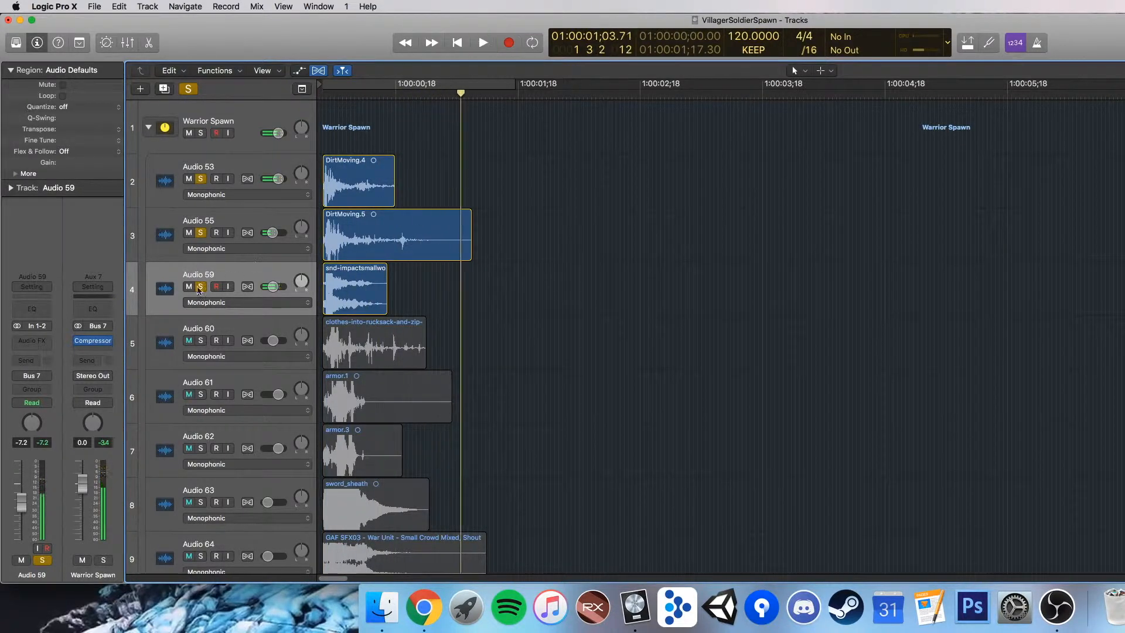
click(201, 287)
click(201, 233)
click(201, 178)
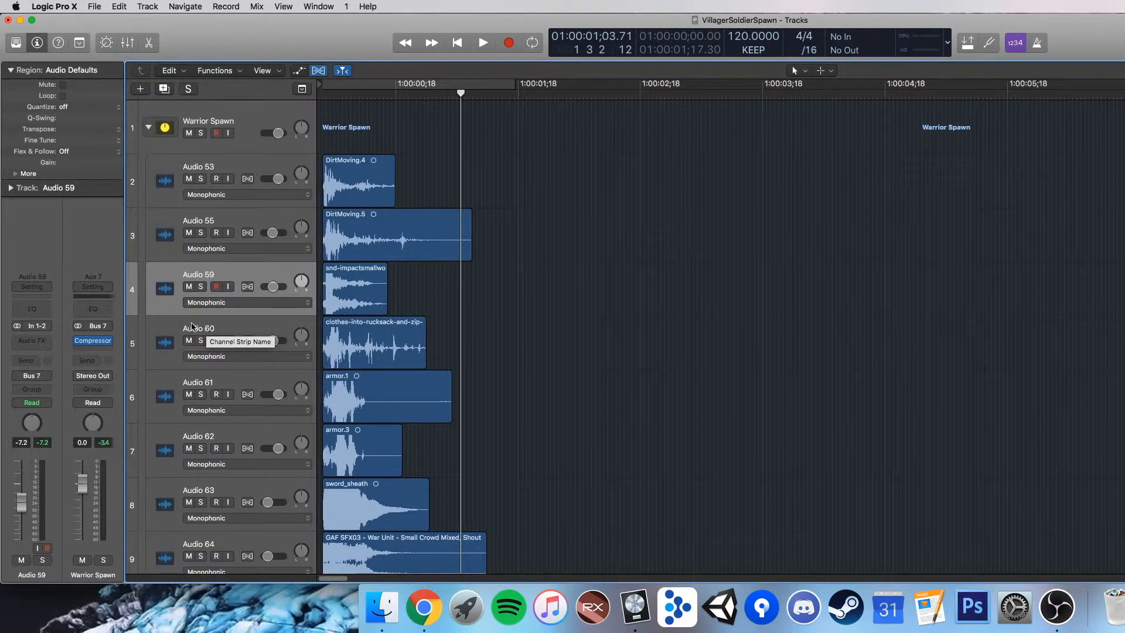
Step: Solo Audio 60, play its clothes-into-rucksack-and-zip-up region twice from the start, then clear the solo and the selection
click(200, 340)
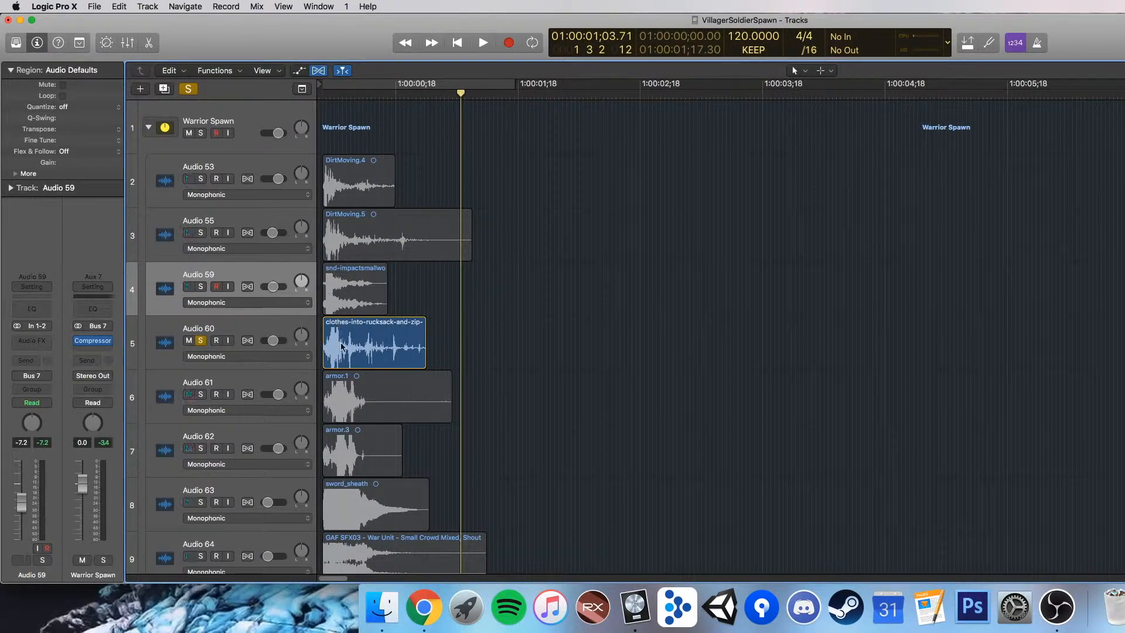
click(270, 329)
key(Return)
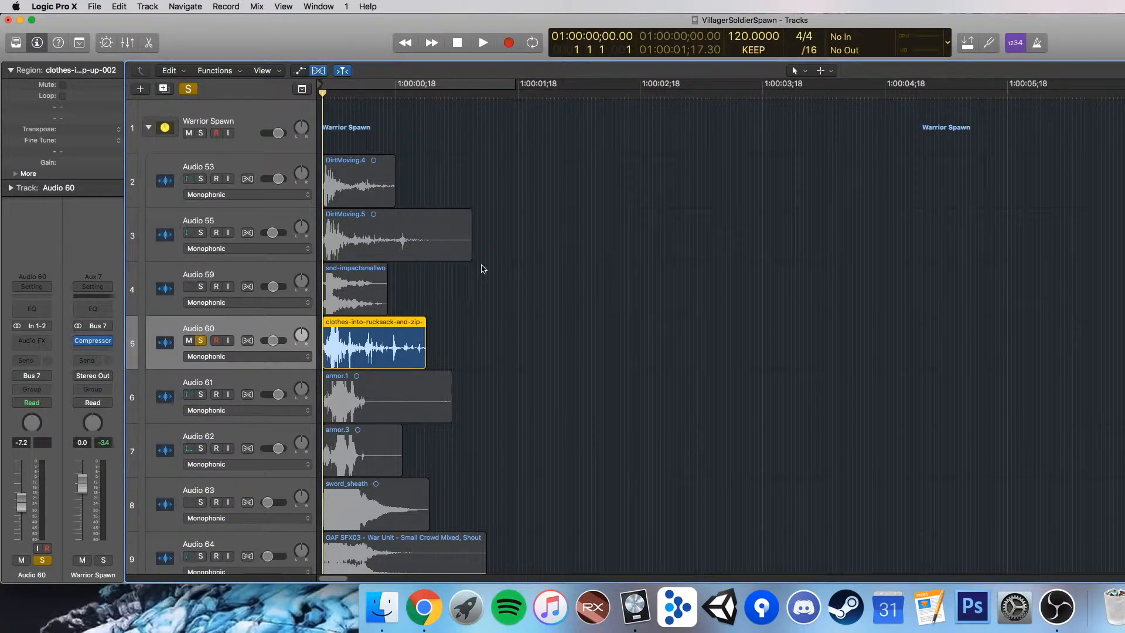
key(space)
key(space)
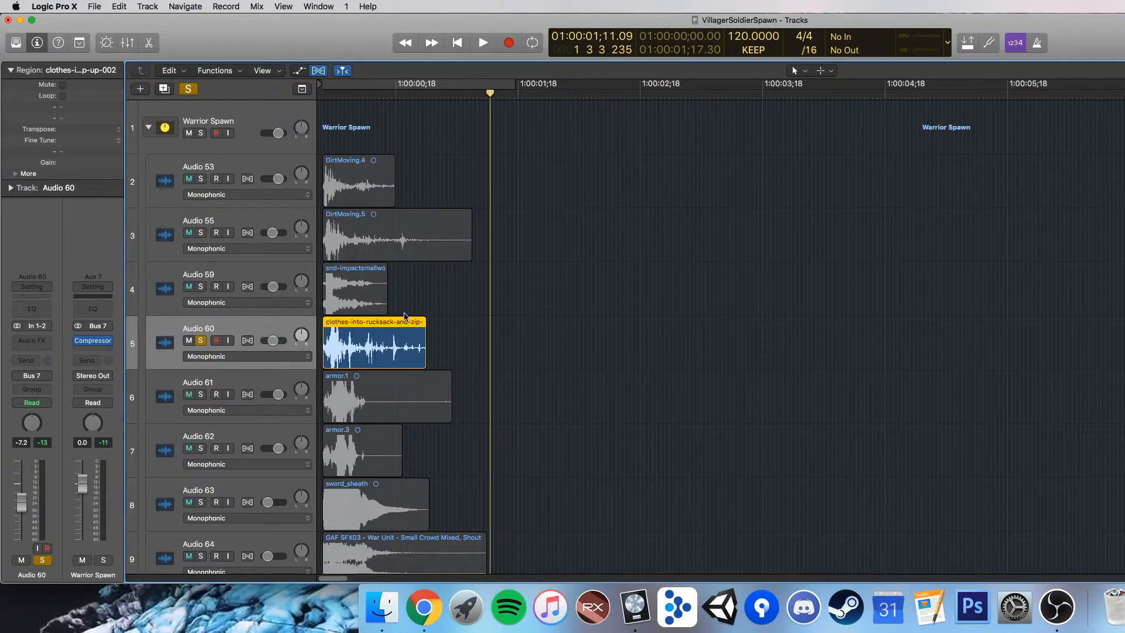
key(super+Right)
key(Return)
key(space)
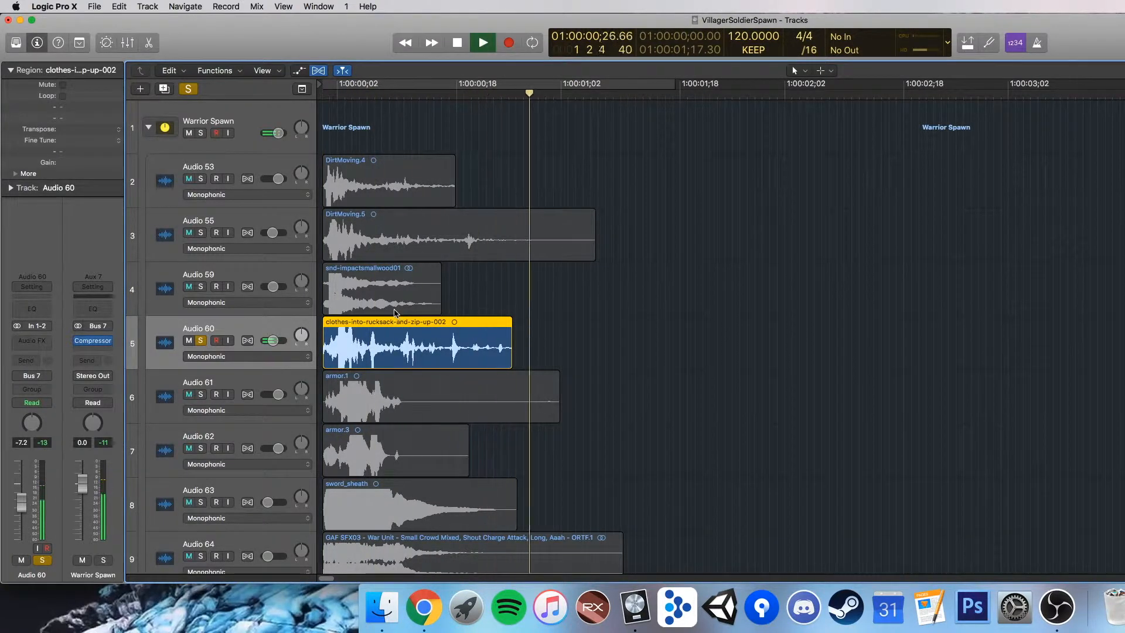
key(space)
click(201, 340)
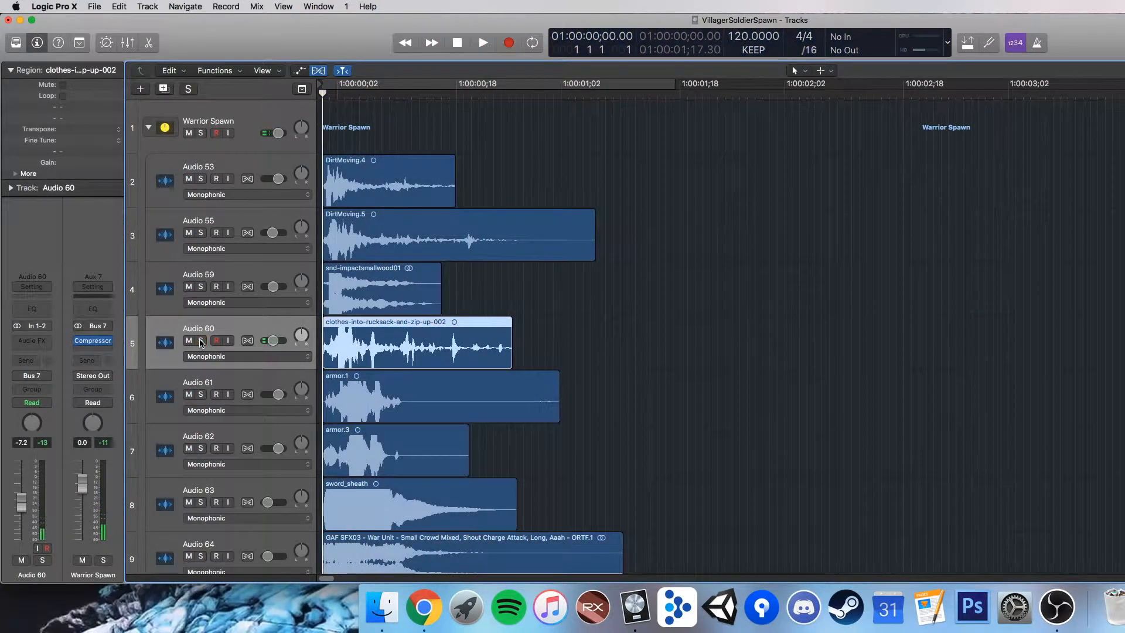
click(644, 321)
Step: Look over the remaining Warrior Spawn layers down to the collapsed Farmer Spawn stack
key(super+Left)
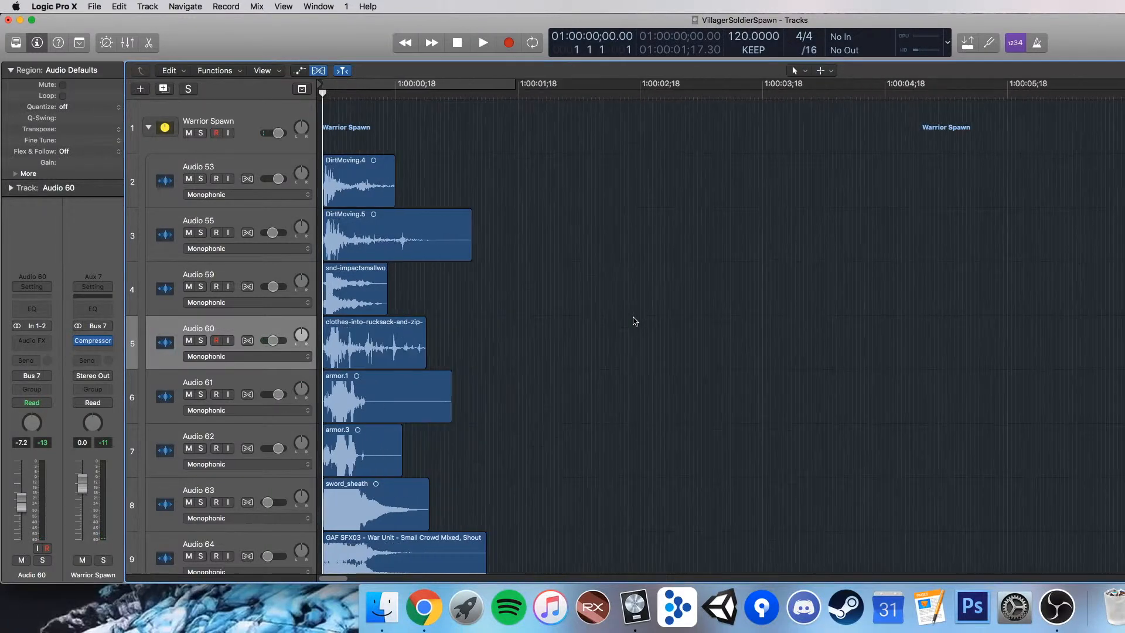
scroll(634, 321, down, 5)
scroll(635, 321, up, 2)
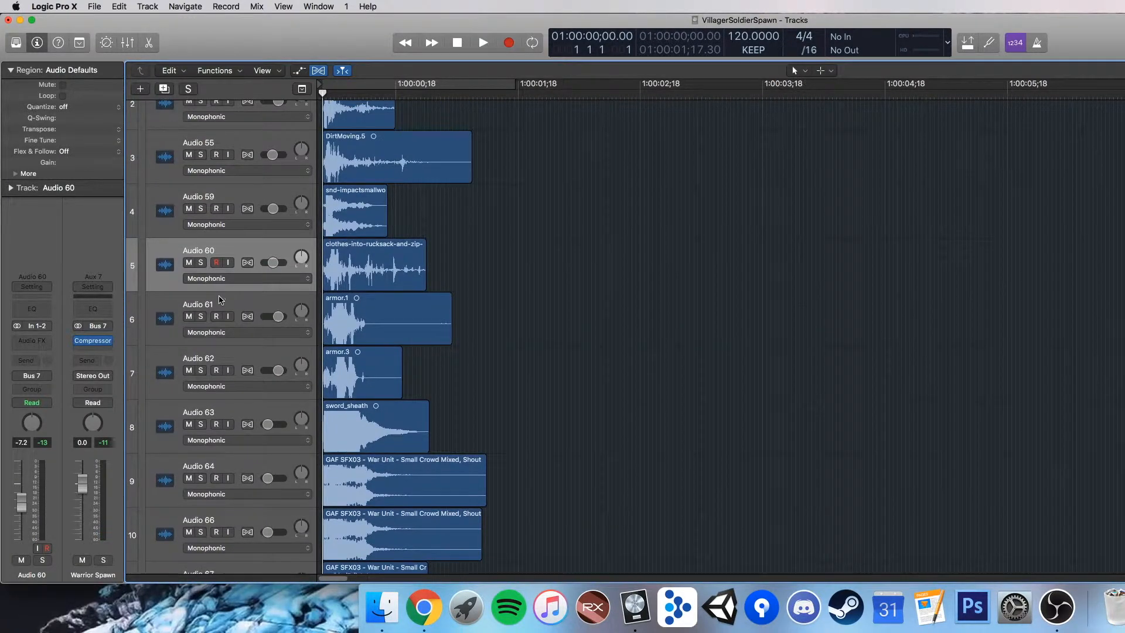
key(super+Left)
scroll(401, 307, up, 2)
scroll(402, 334, down, 7)
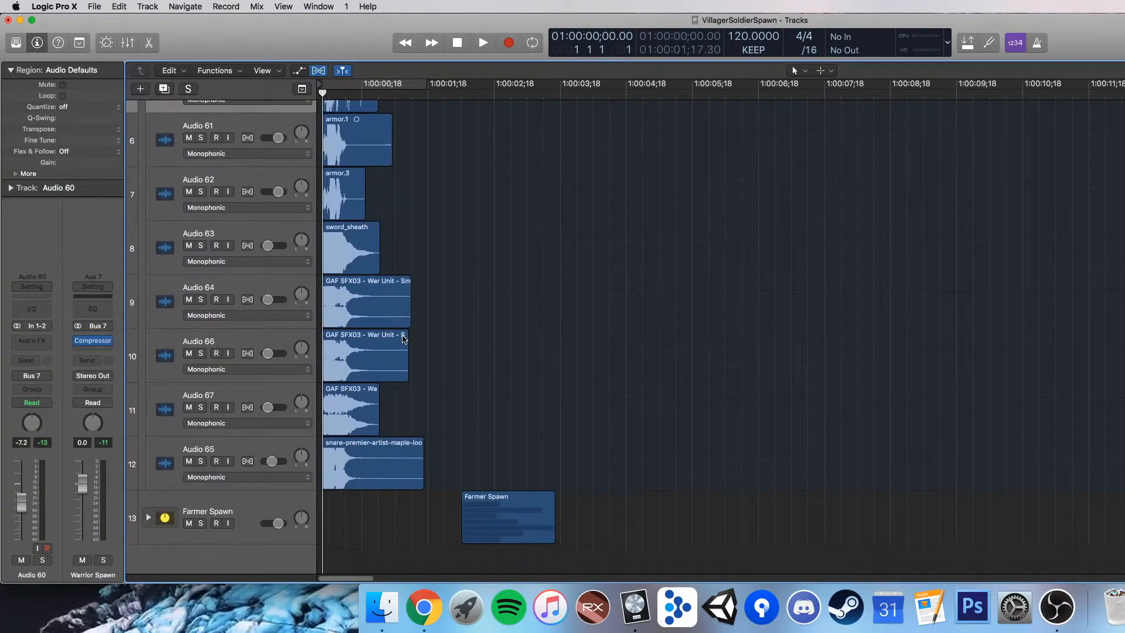
scroll(404, 351, up, 5)
Step: Solo Audio 61 and Audio 62, play the two armor regions together, then clear the solo
key(super+Right)
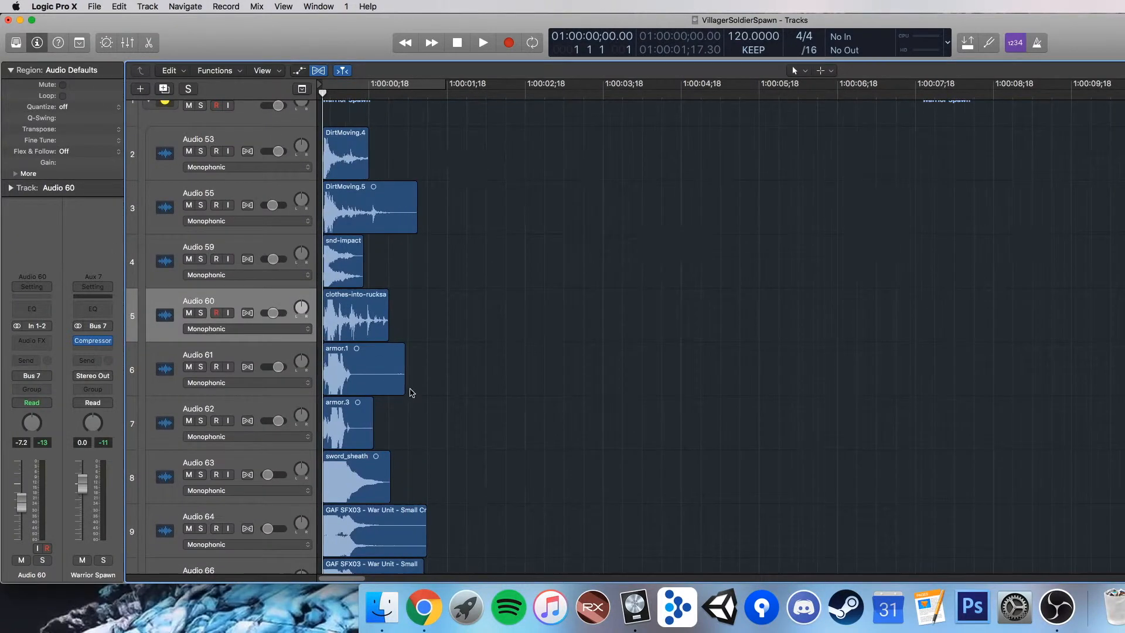
key(super+Right)
key(super+Right)
click(344, 375)
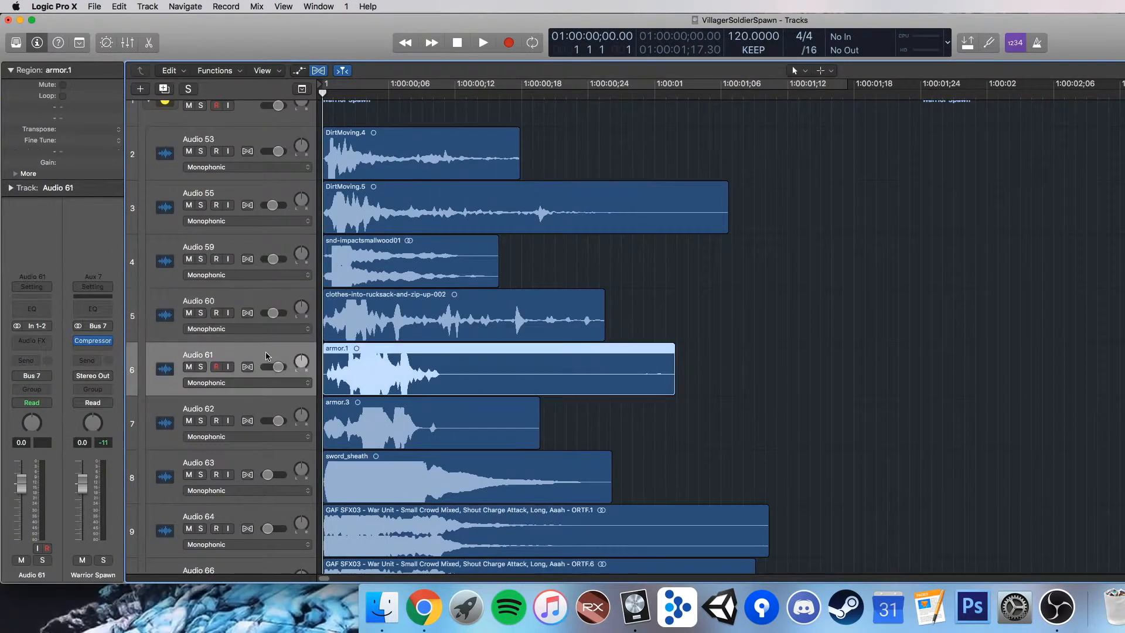
shift+click(257, 405)
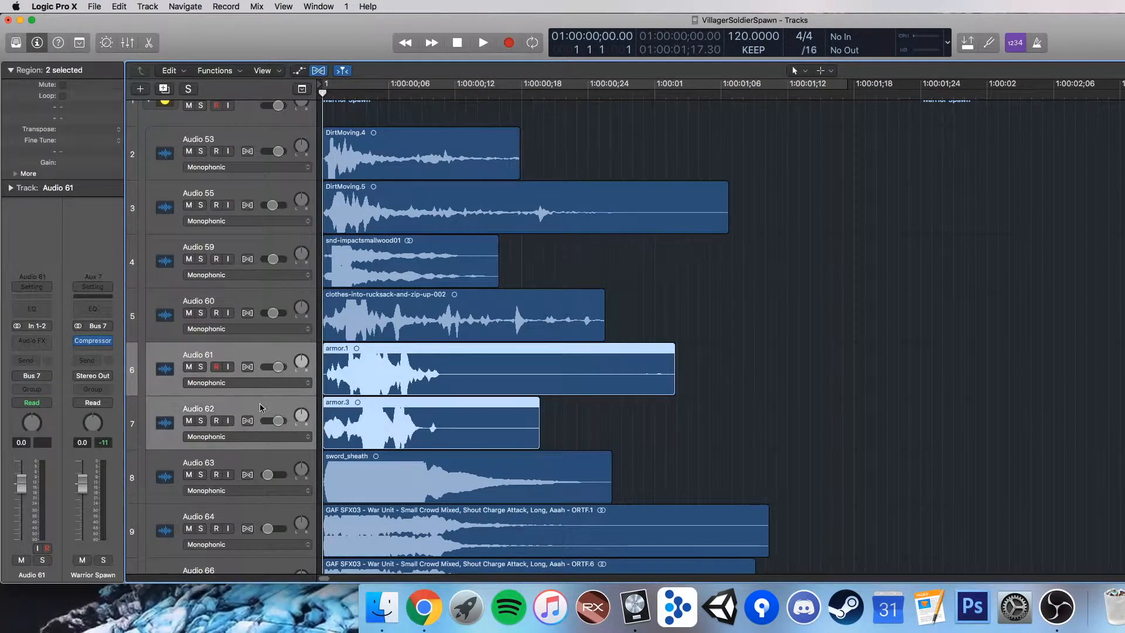
click(200, 420)
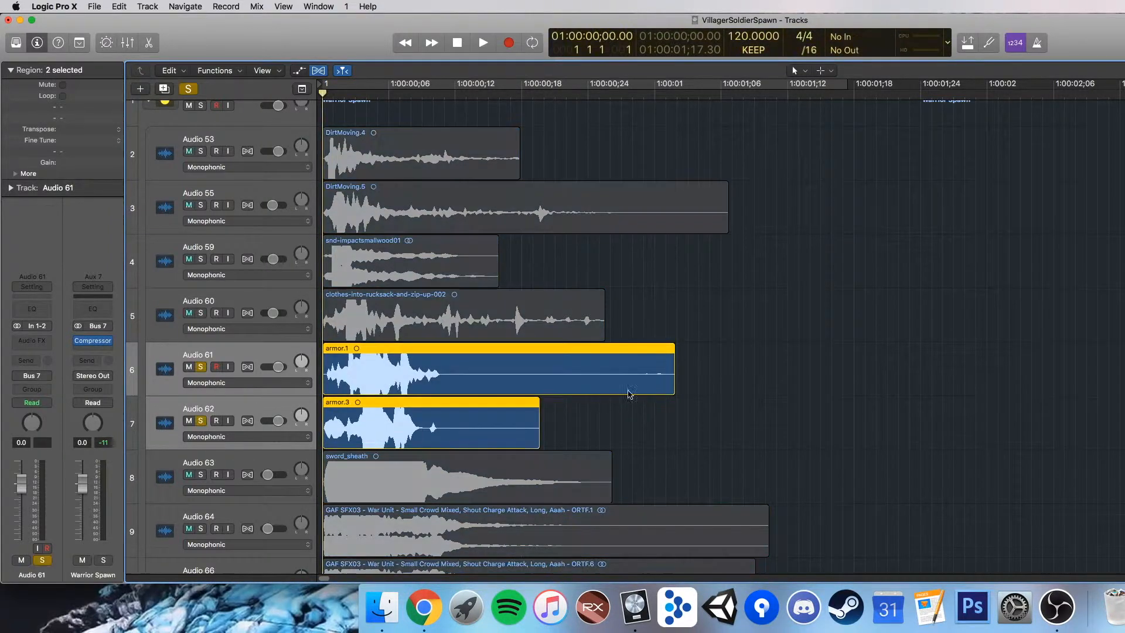
click(992, 380)
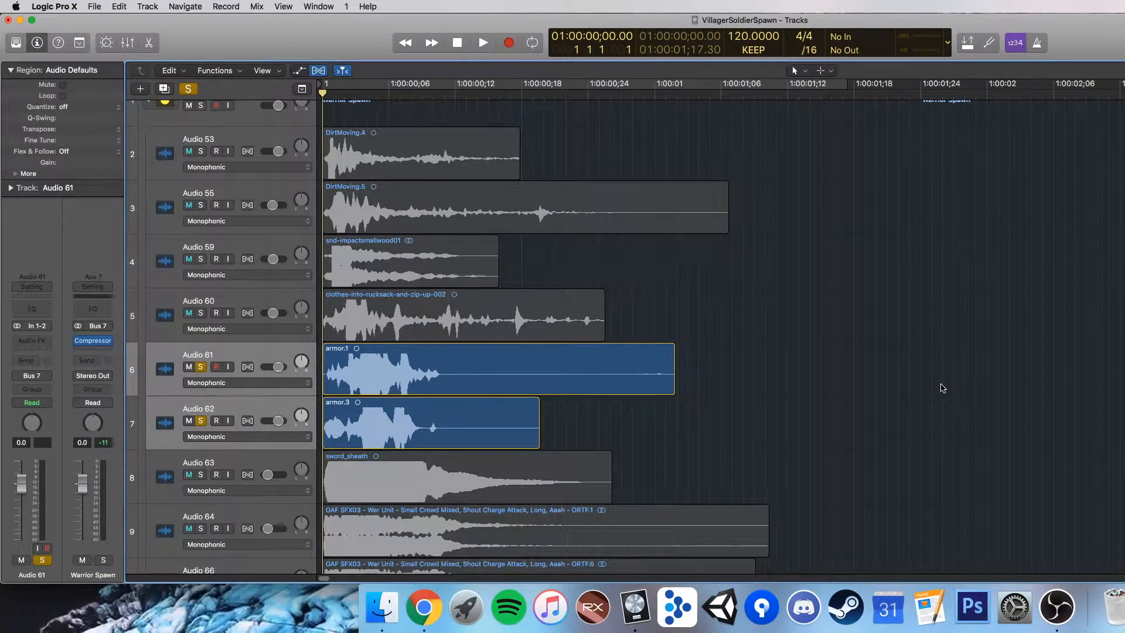
key(space)
key(space)
click(200, 367)
key(super+a)
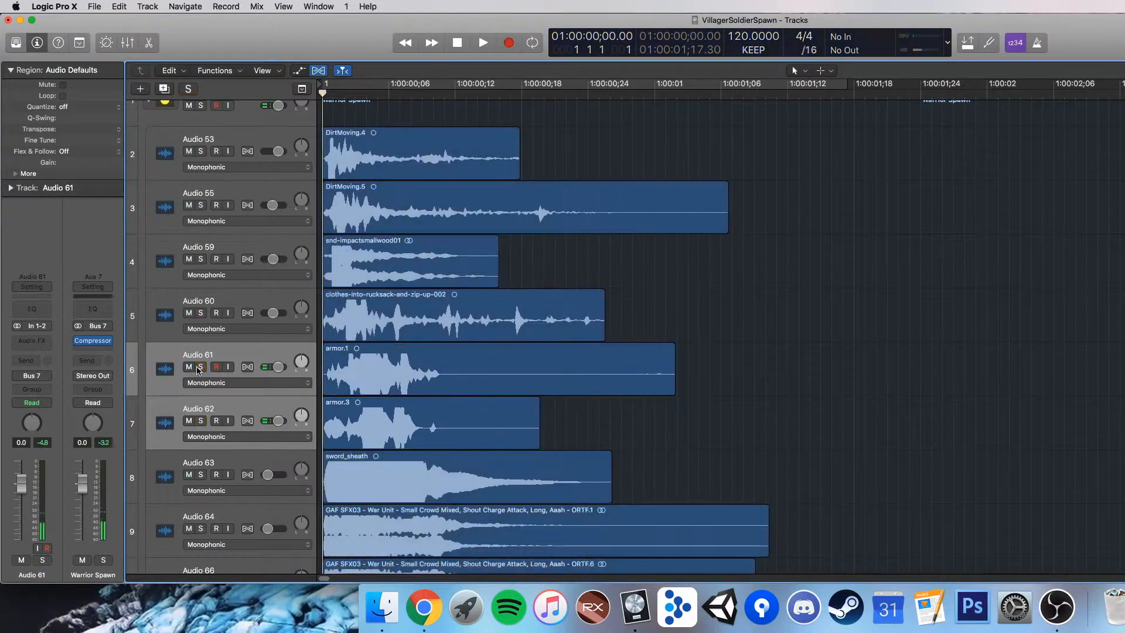
Step: Solo only Audio 61, play the armor.1 region by itself, then unsolo the track
click(256, 295)
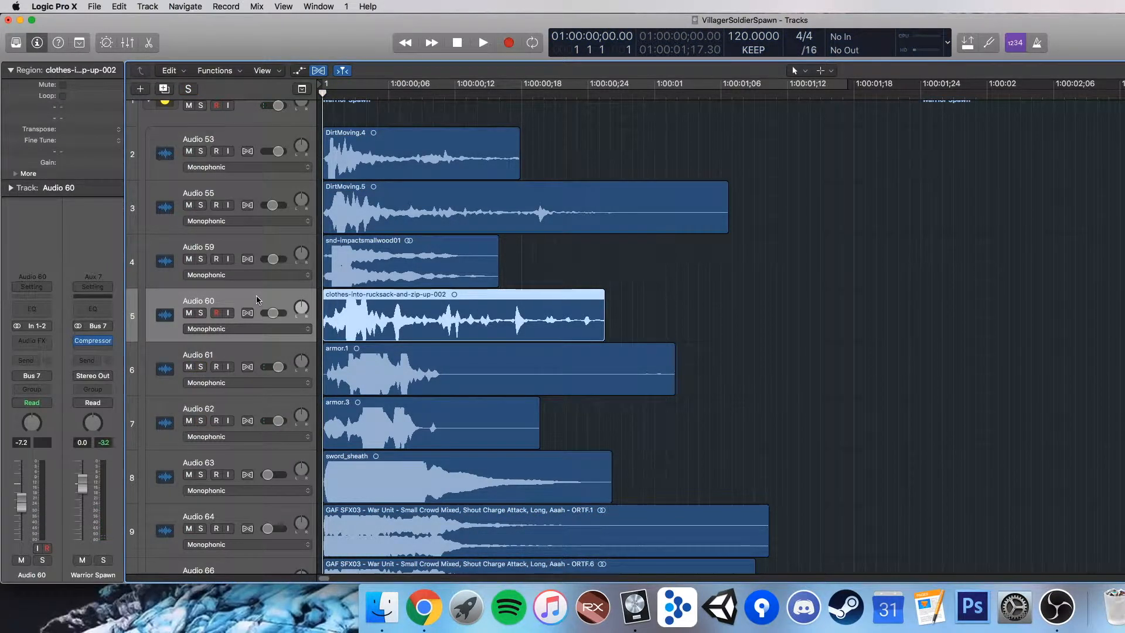
click(244, 347)
scroll(380, 360, down, 2)
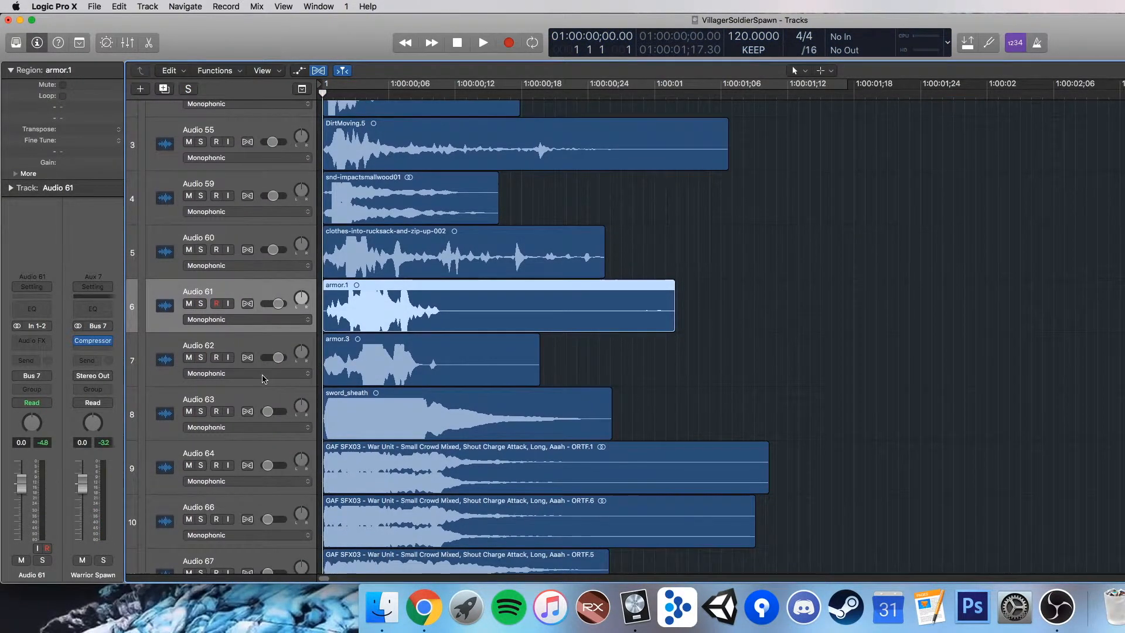
key(s)
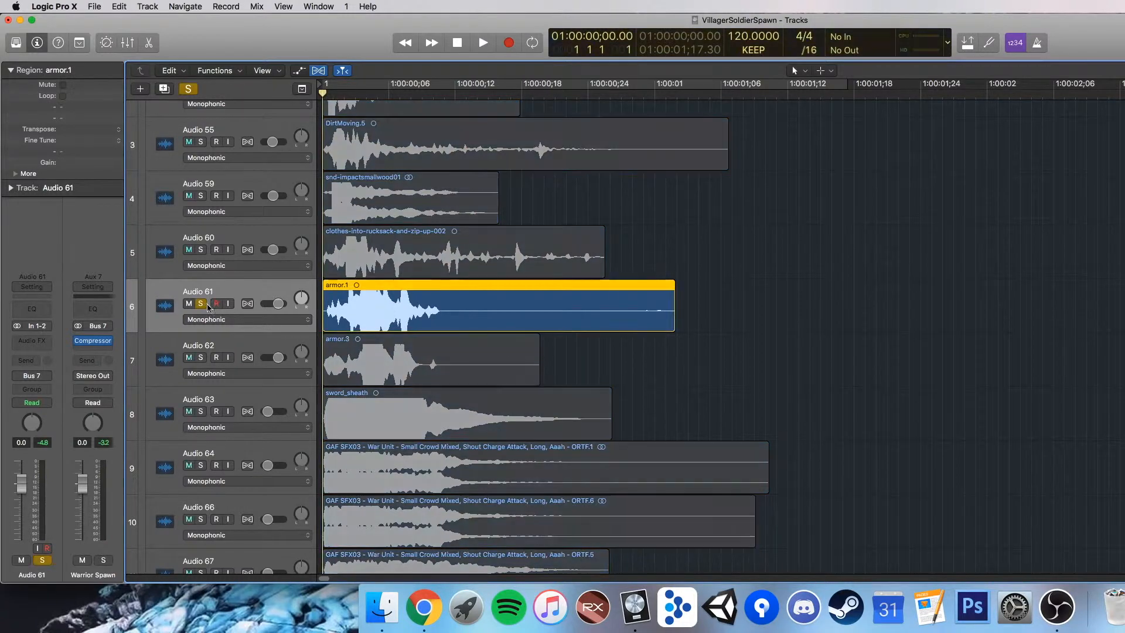
key(space)
key(space)
click(201, 304)
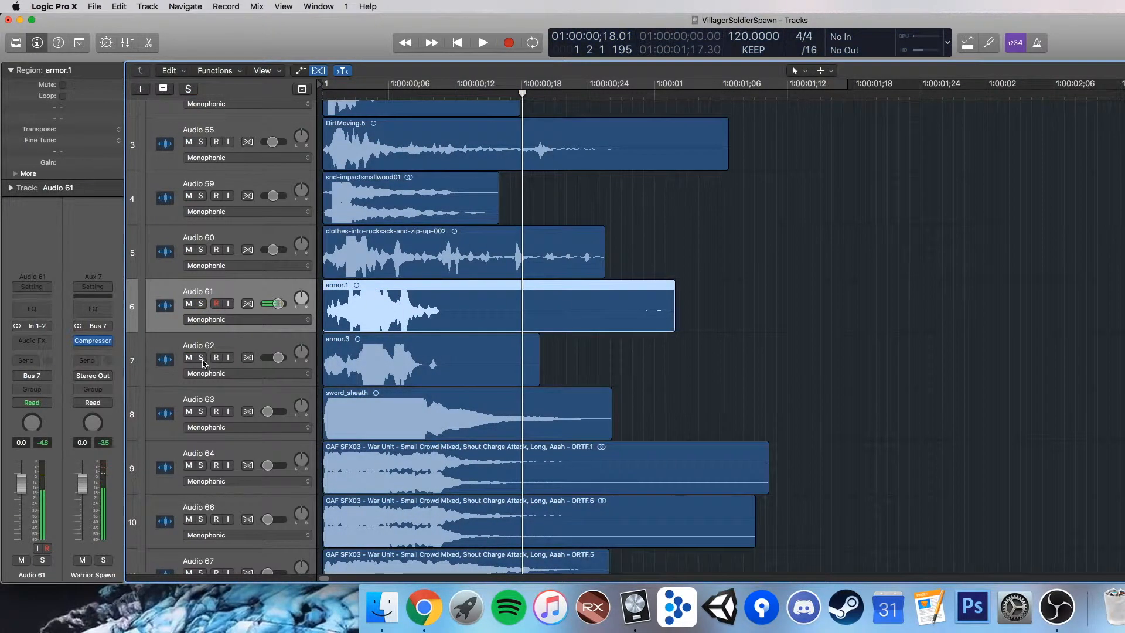
Step: Play the armor.3 region on Audio 62 soloed, then clear the solo and the region selection
click(201, 359)
key(space)
key(space)
click(201, 359)
click(909, 346)
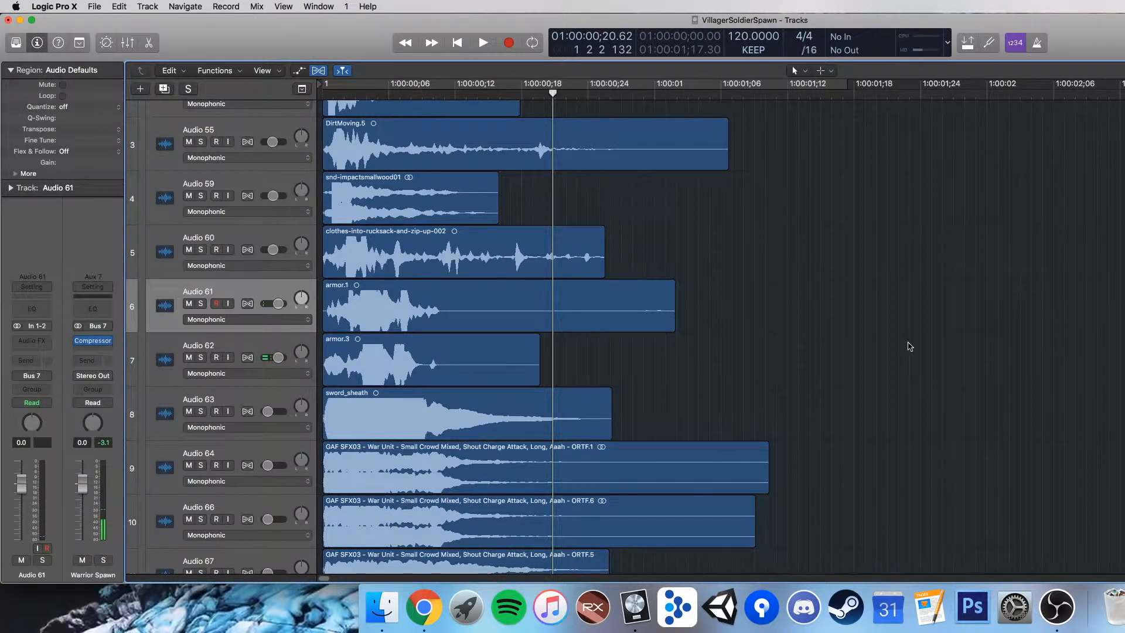
Step: Solo Audio 63, play its sword_sheath region from the start, then unsolo the track
click(281, 396)
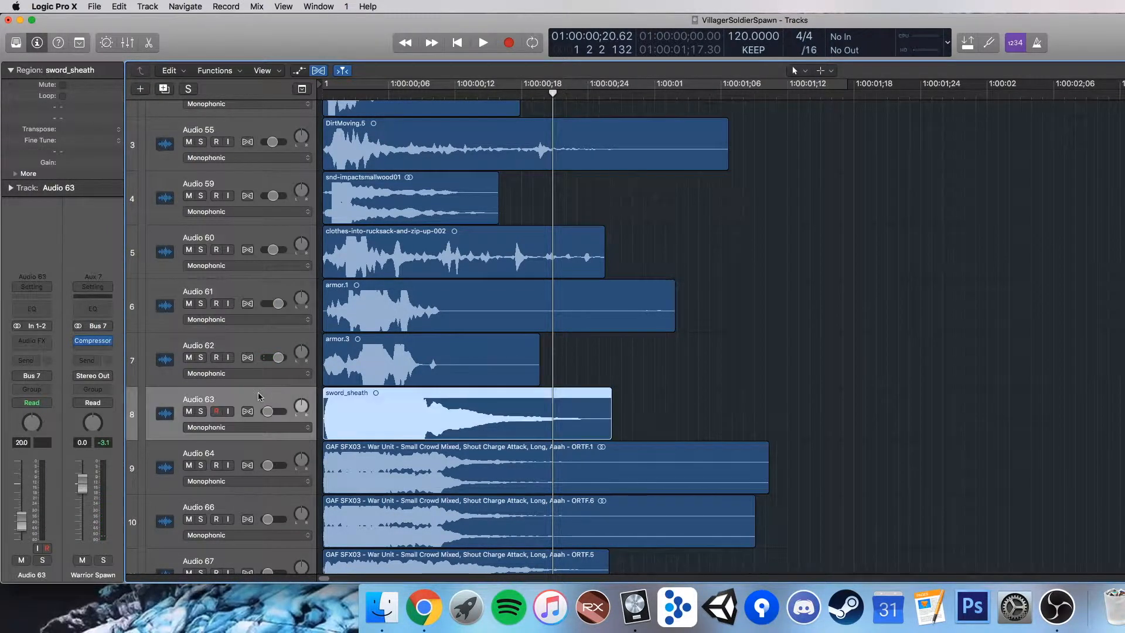
click(201, 411)
click(749, 362)
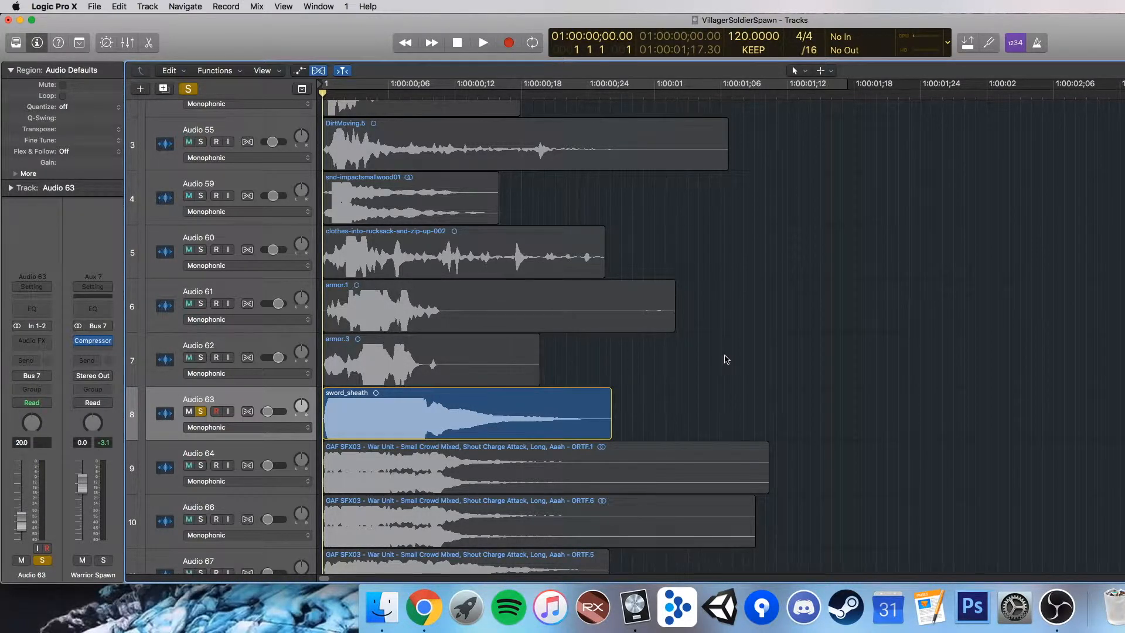
key(super+Left)
key(space)
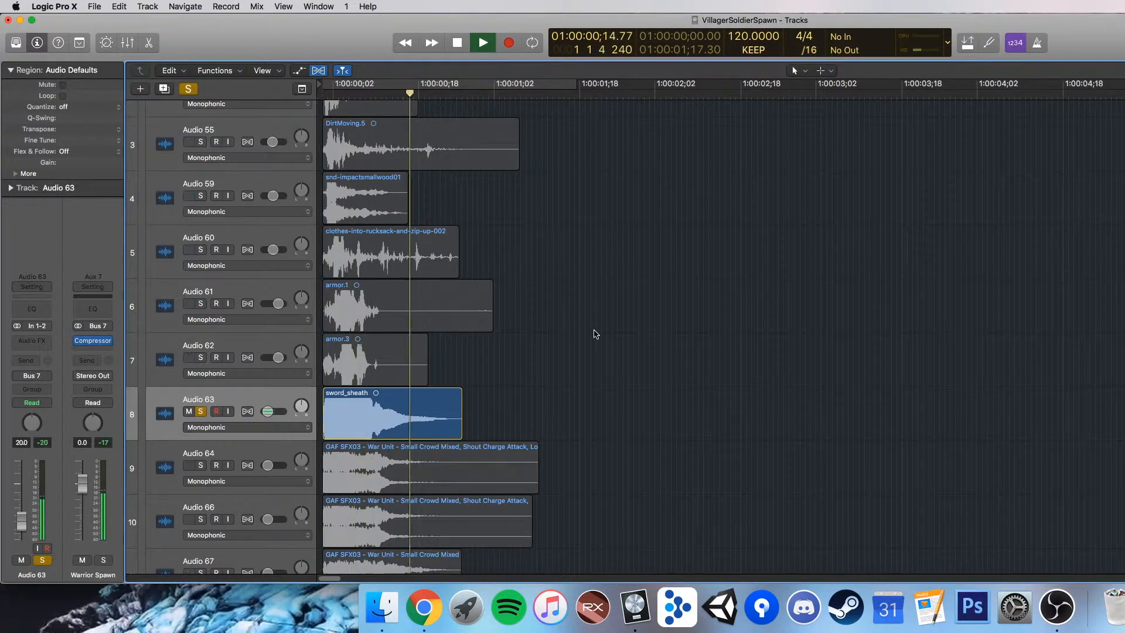
key(space)
click(201, 411)
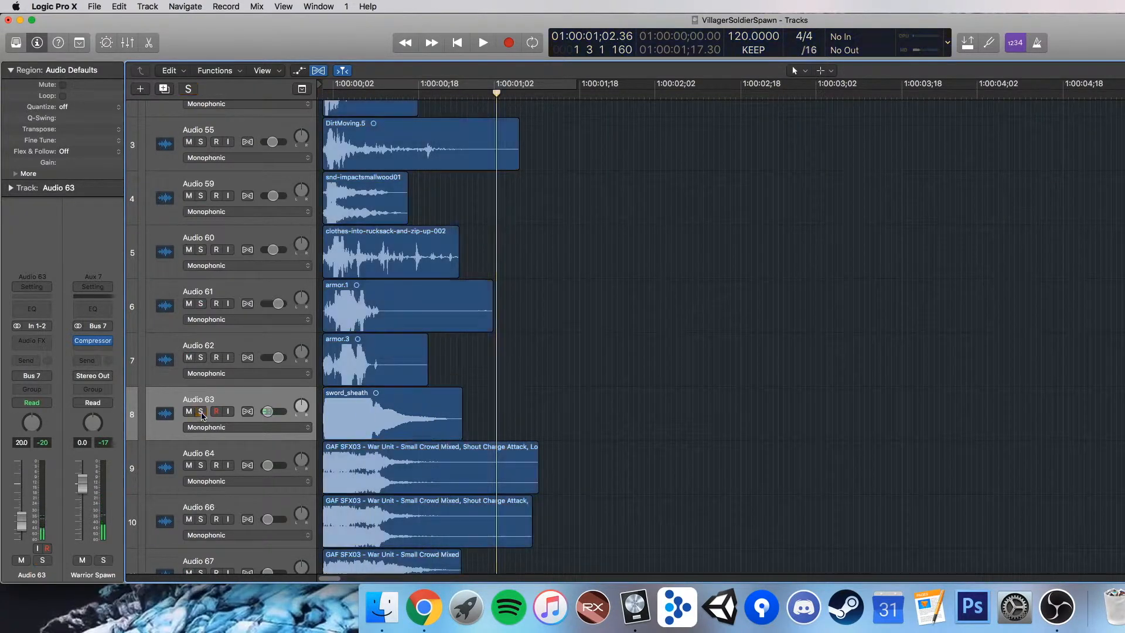
Step: Solo all seven tracks from Audio 53 through Audio 63, play them together from the start, then unsolo them
scroll(233, 432, up, 3)
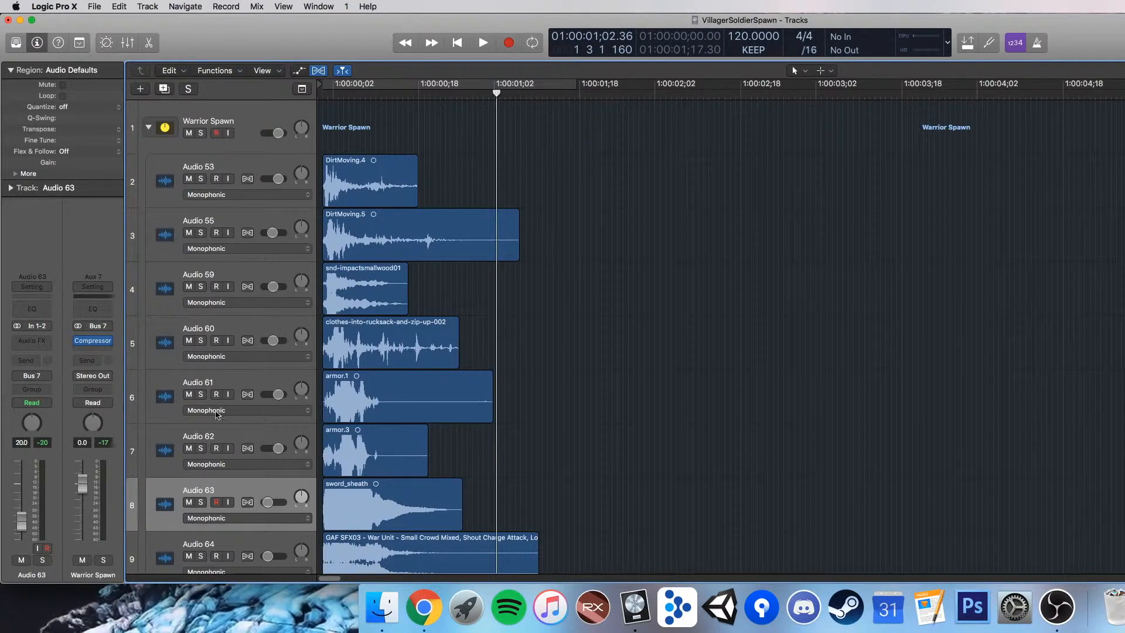
shift+click(253, 169)
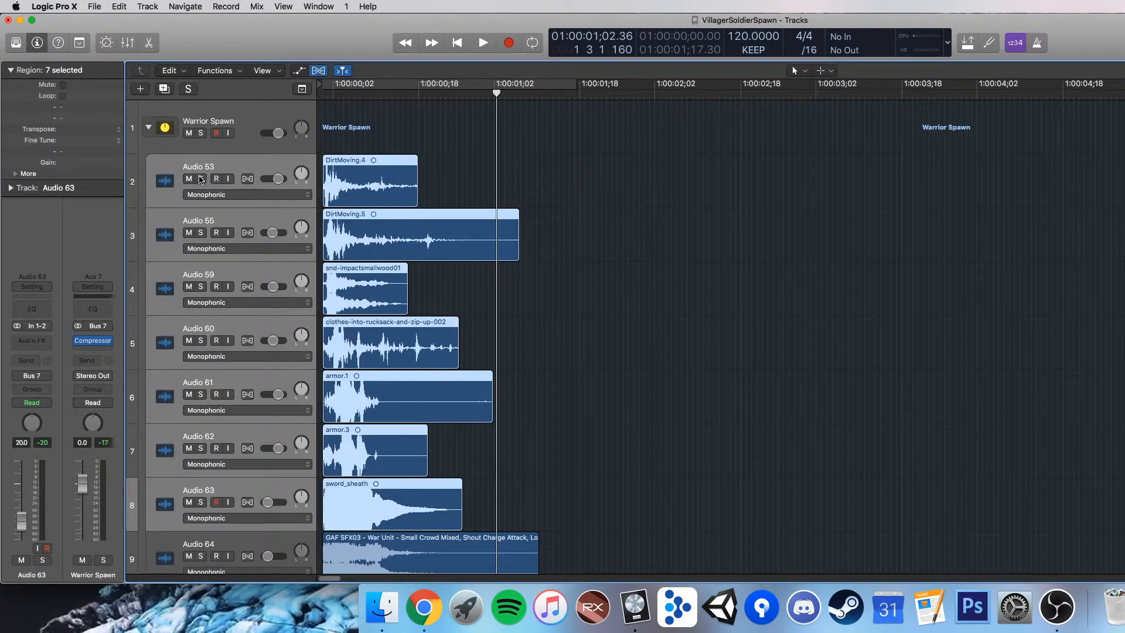
click(200, 178)
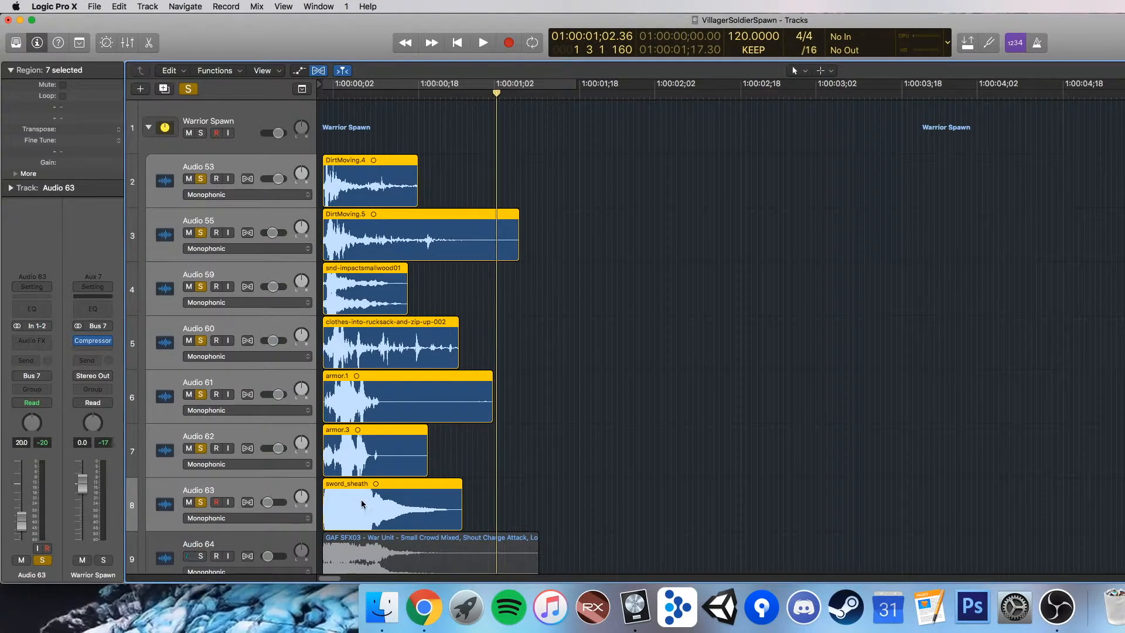
key(Return)
key(space)
key(space)
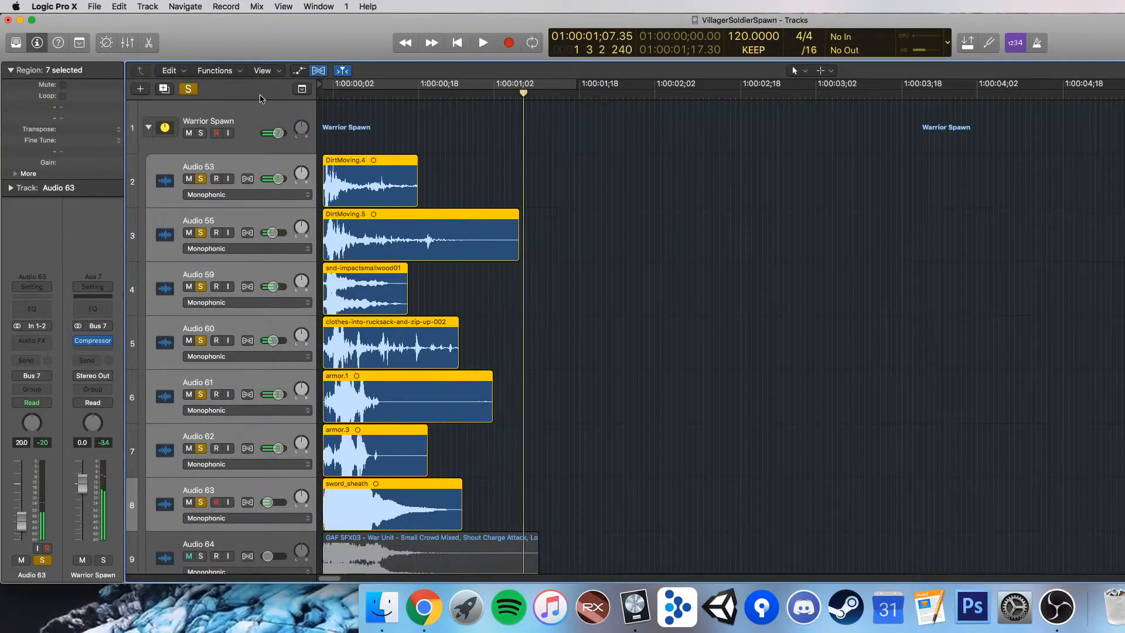
click(711, 275)
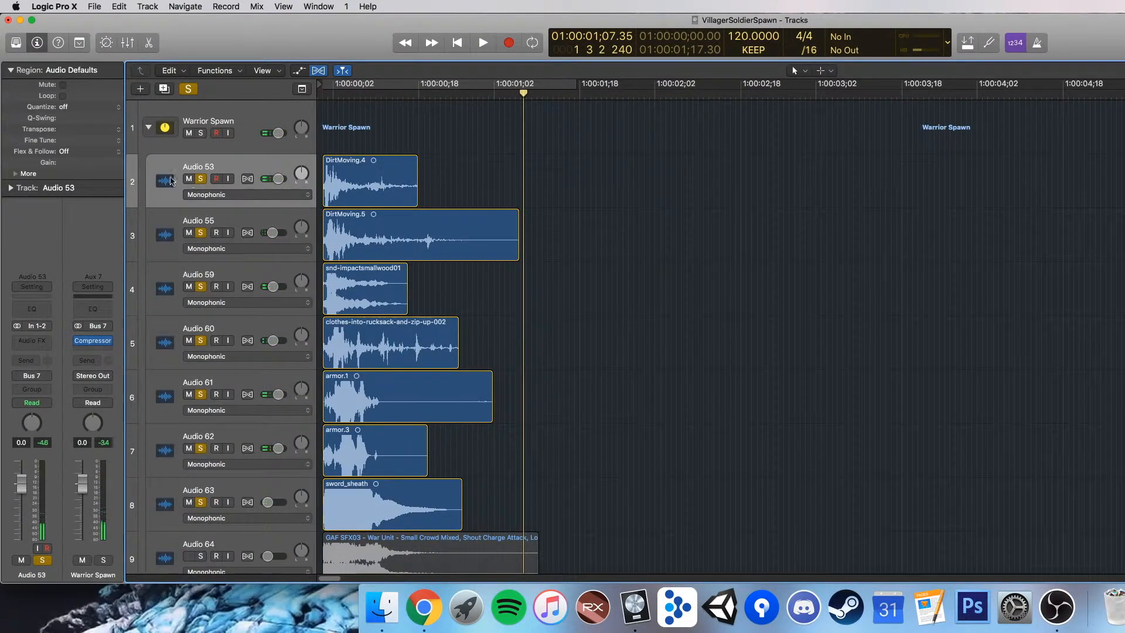
shift+click(244, 495)
click(202, 502)
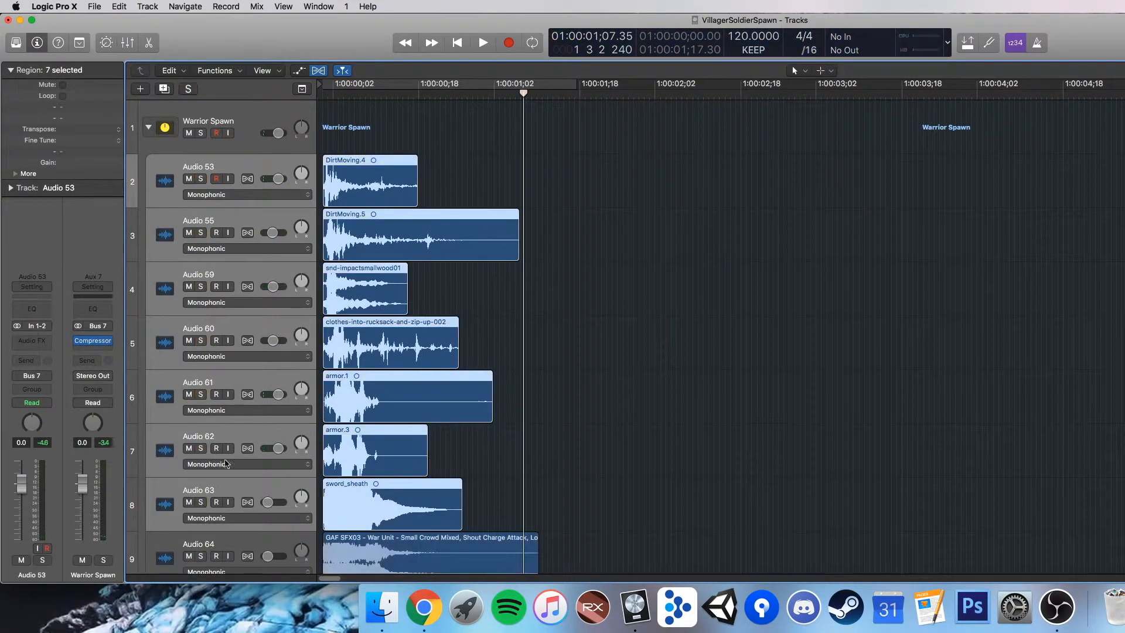
click(257, 170)
Step: Select the three War Unit crowd shout tracks, Audio 64, Audio 66 and Audio 67, and solo them together
scroll(368, 237, down, 8)
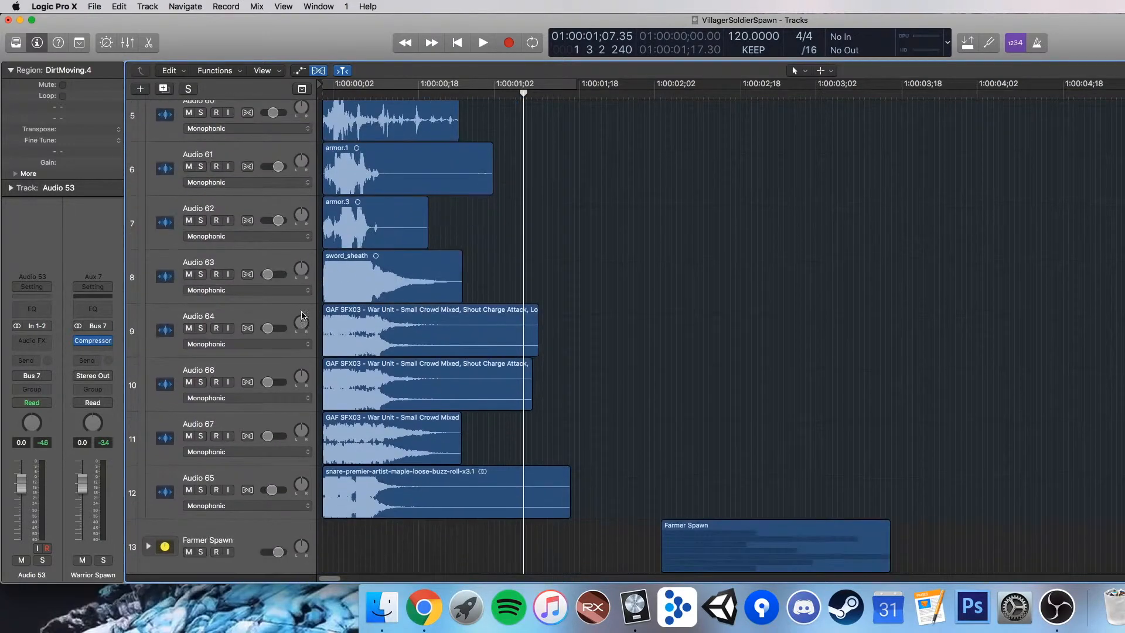
click(276, 315)
shift+click(255, 427)
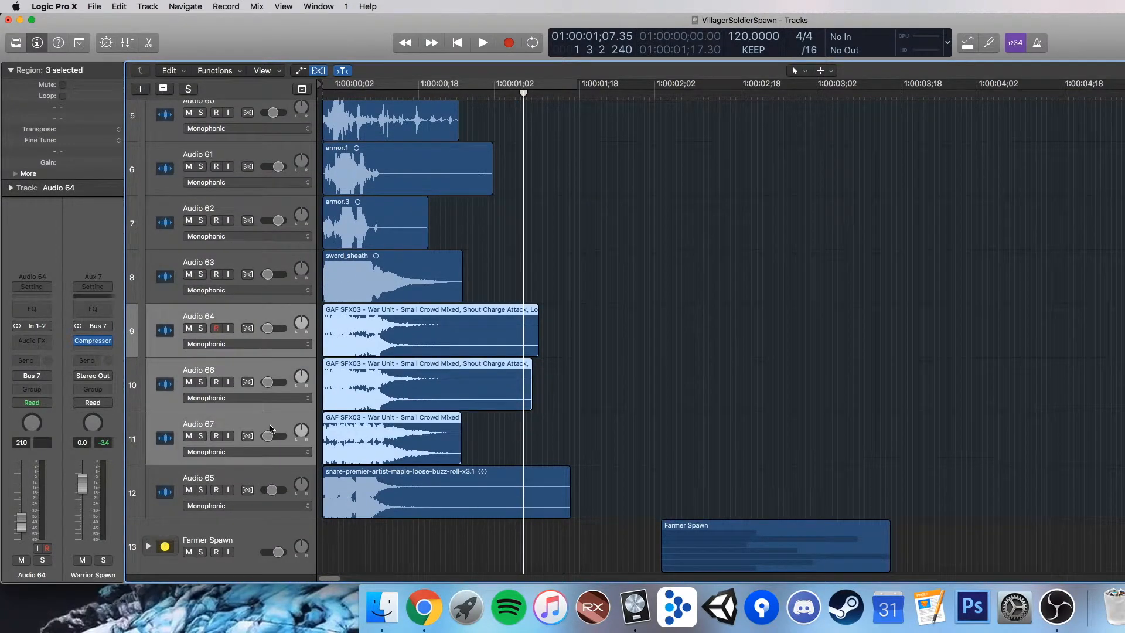
key(super+Right)
key(super+Right)
key(super+Left)
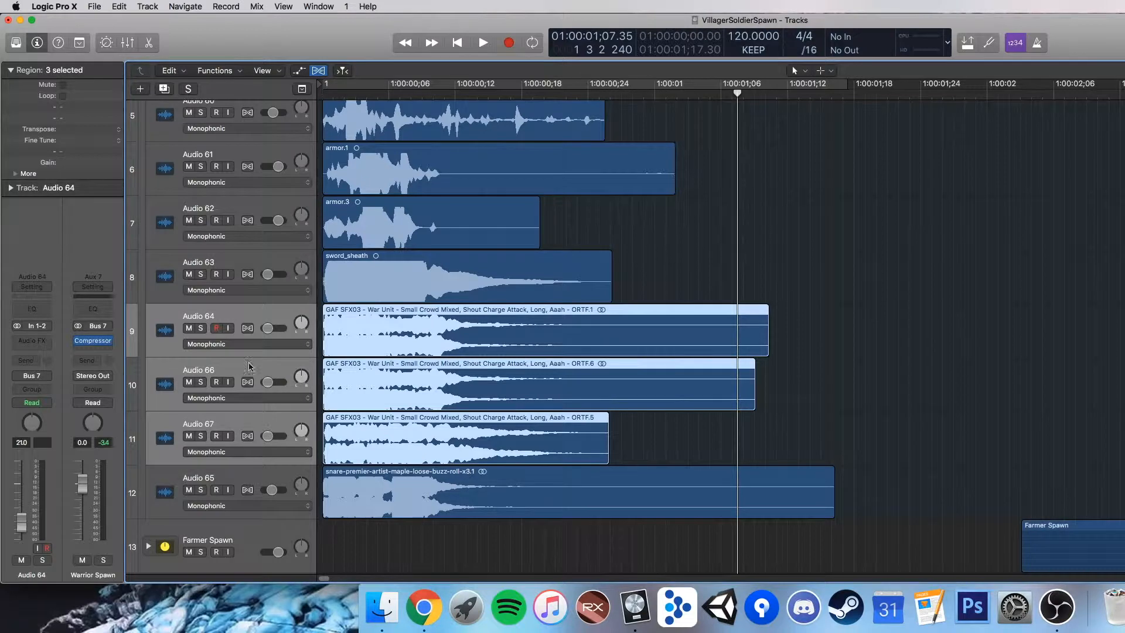
click(200, 327)
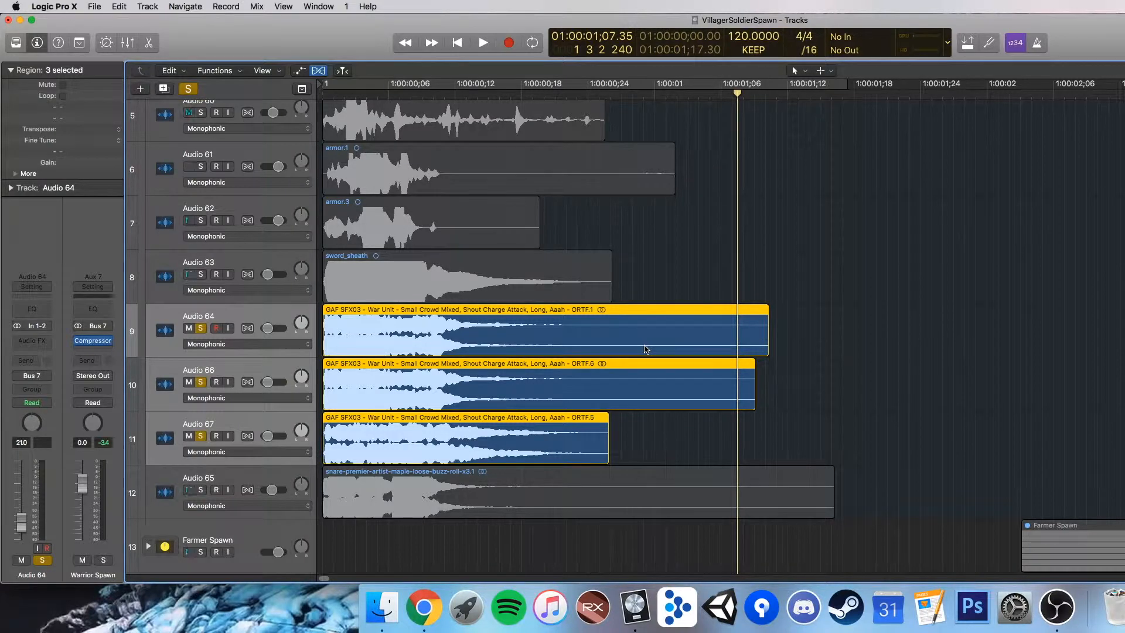
Step: Play the three soloed crowd shout layers from the start, then clear their solo
click(890, 262)
key(Return)
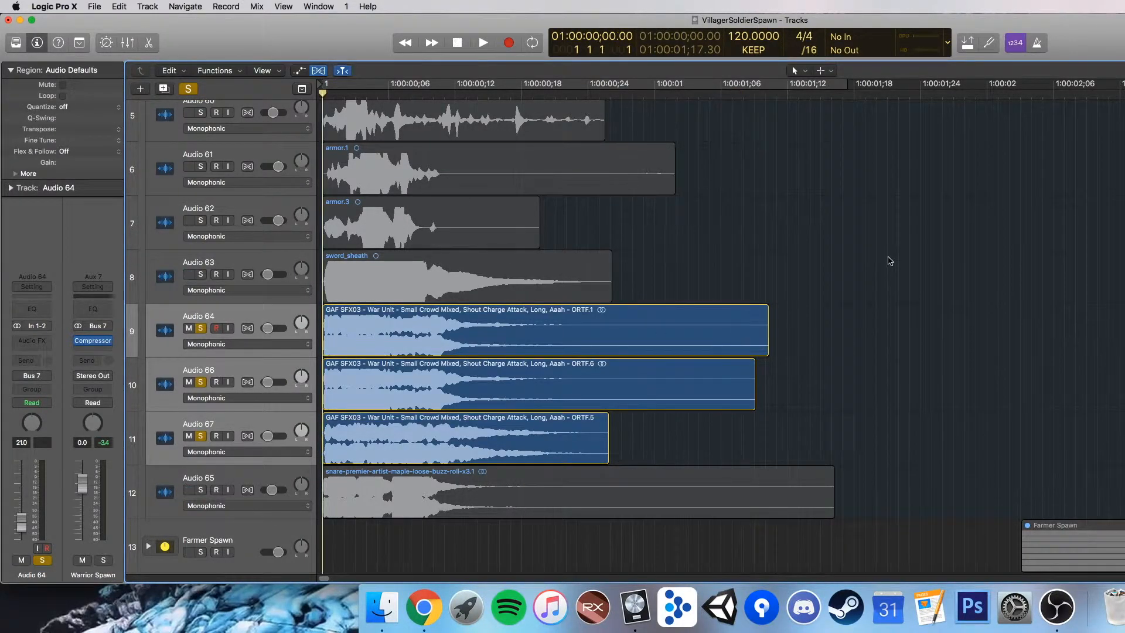
key(space)
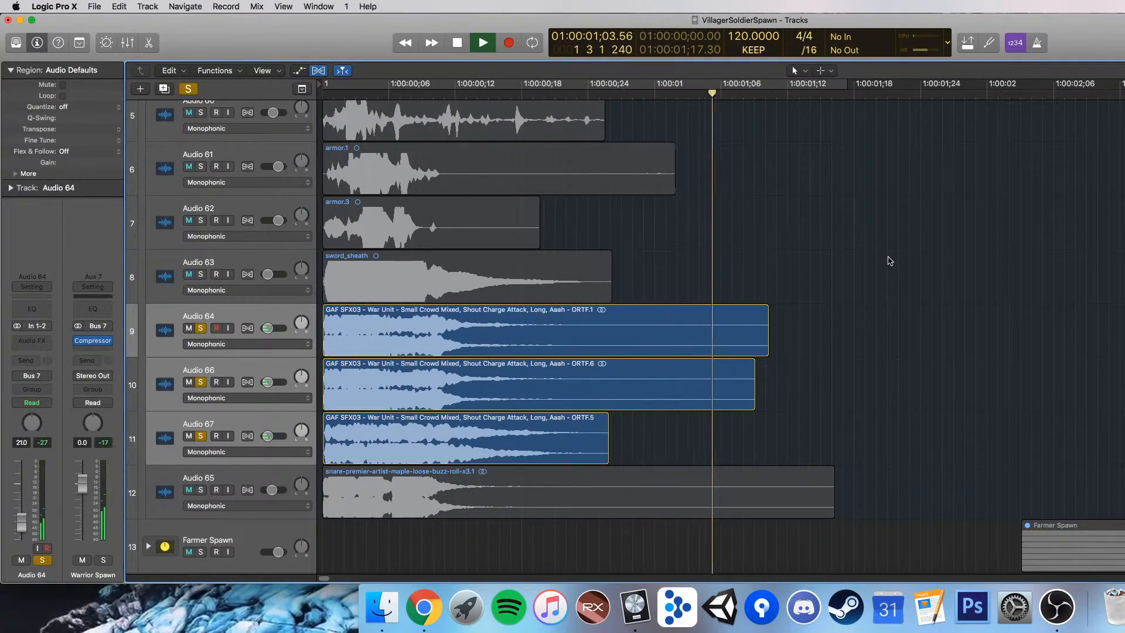
key(space)
click(200, 328)
key(super+a)
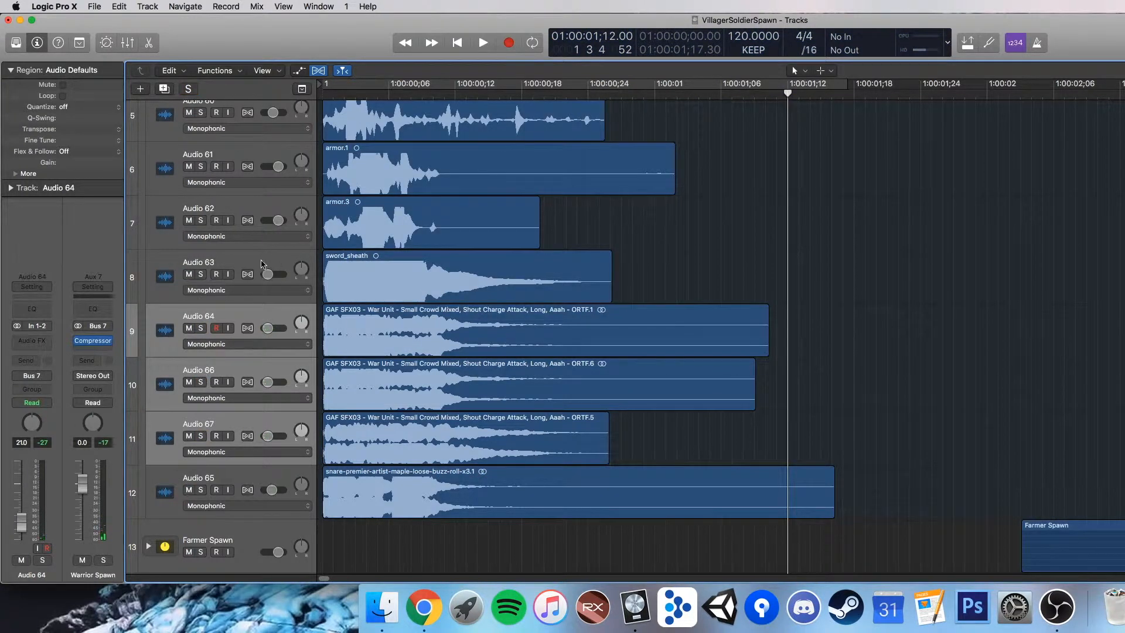
Step: Solo the ten tracks from Audio 53 through Audio 67, play them together, then unsolo them all
click(262, 263)
click(246, 431)
scroll(274, 427, up, 3)
scroll(273, 428, up, 3)
shift+click(226, 170)
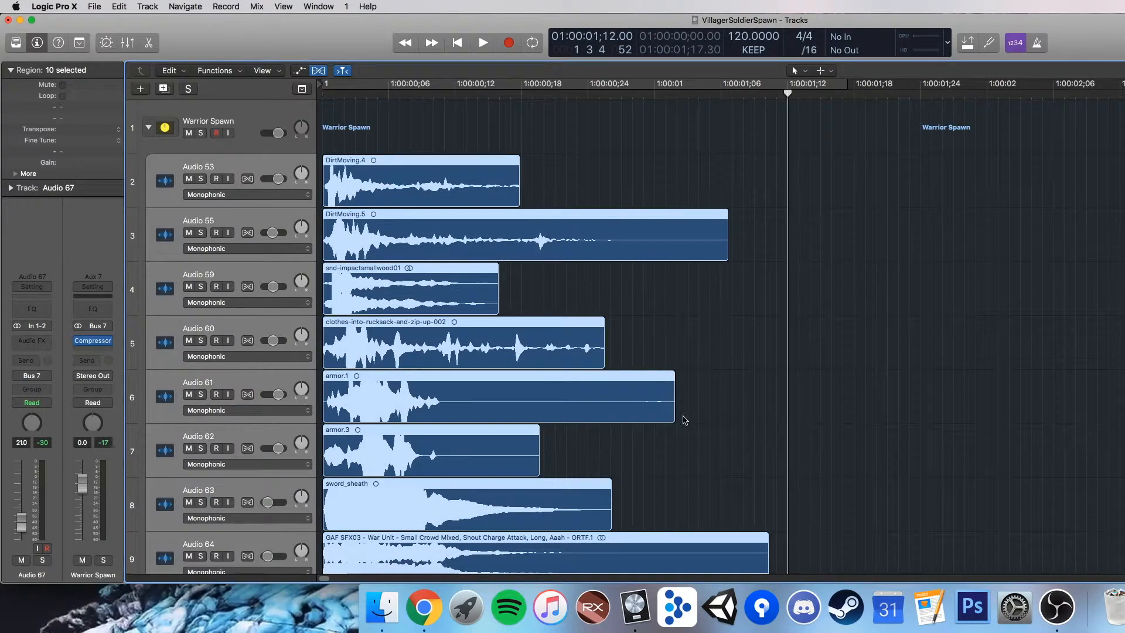
click(199, 180)
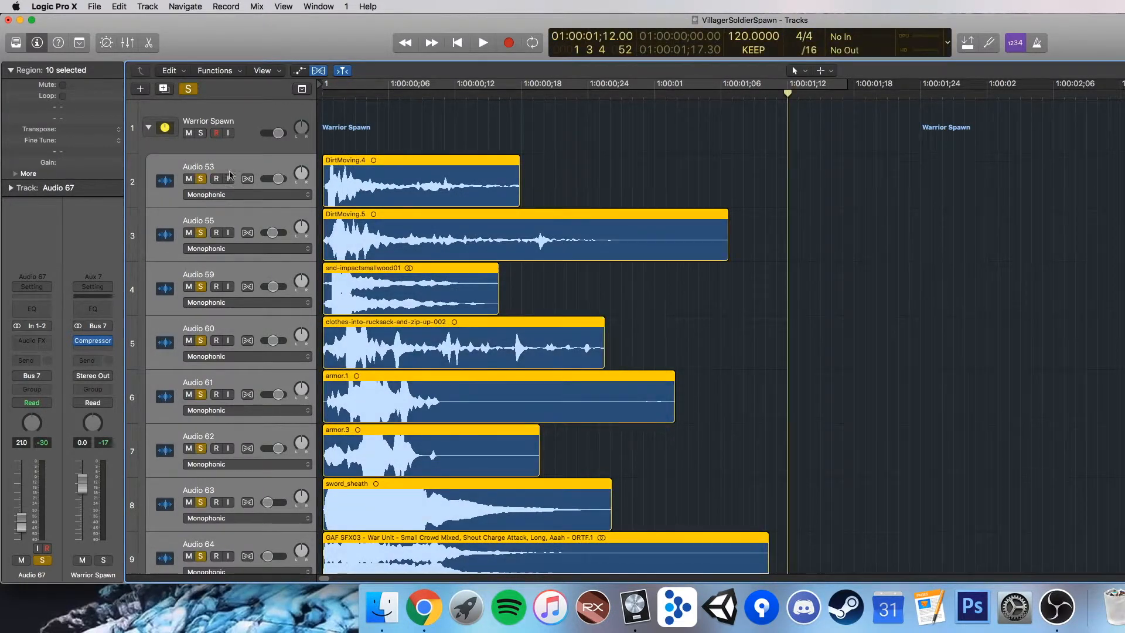
scroll(658, 165, down, 4)
key(shift+space)
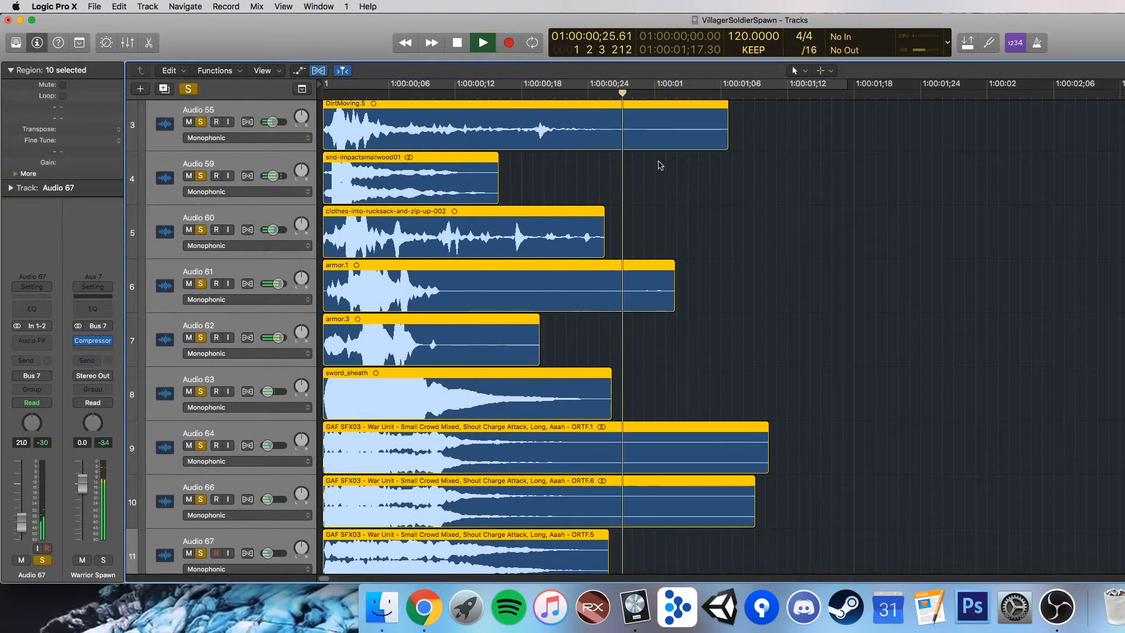
click(201, 393)
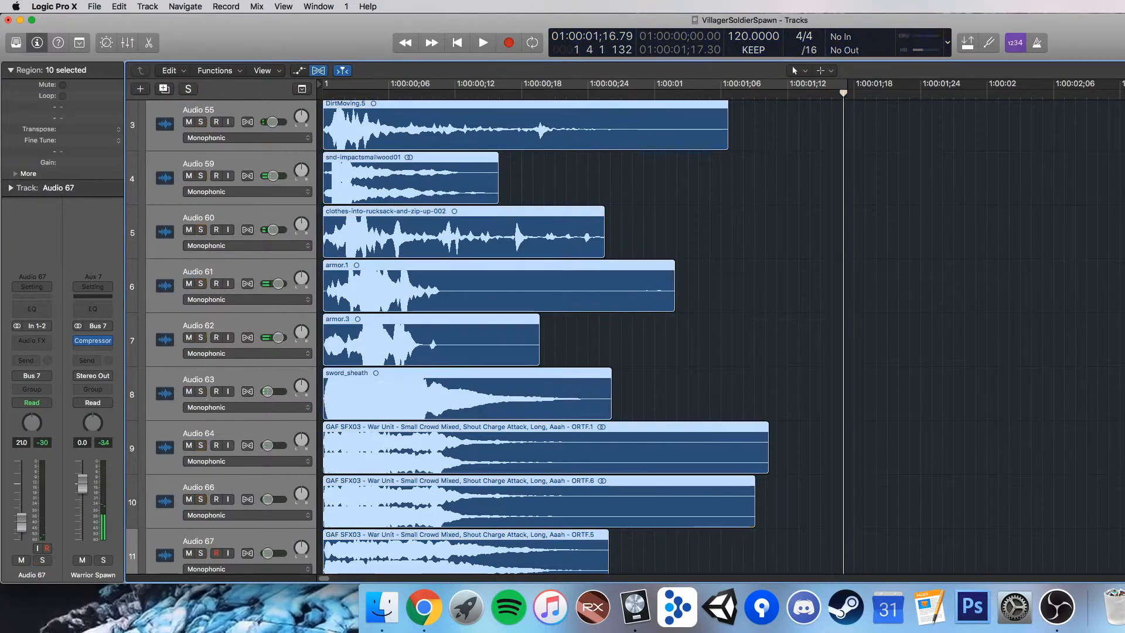
Step: Solo the snare buzz-roll track Audio 65 in Warrior Spawn, play it from the start, then clear its solo
scroll(750, 413, down, 5)
click(750, 412)
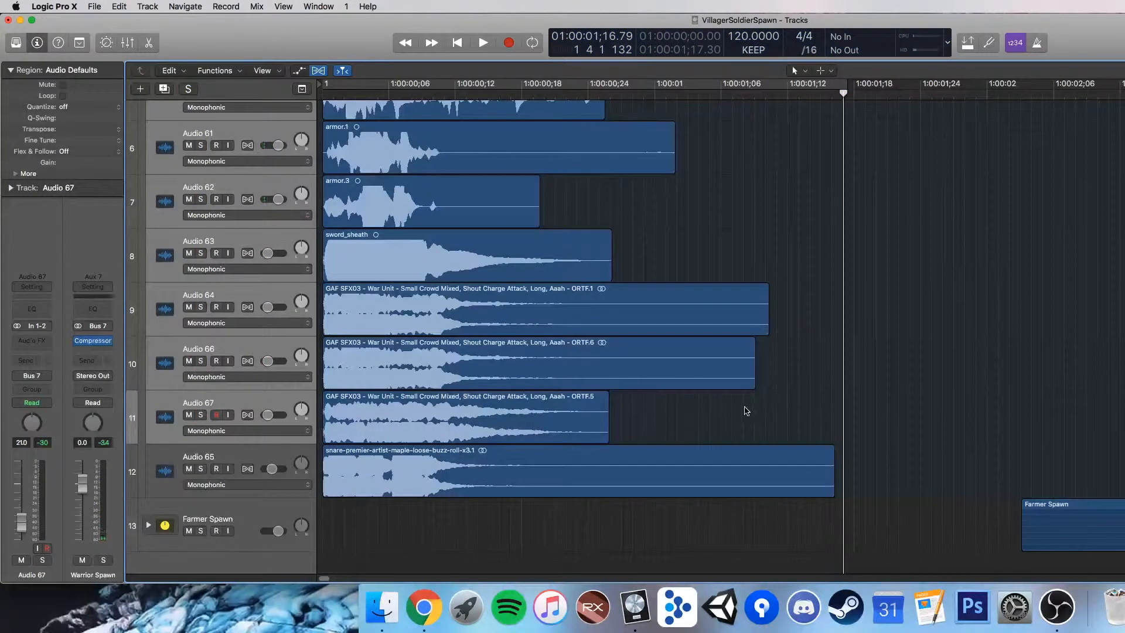
click(244, 459)
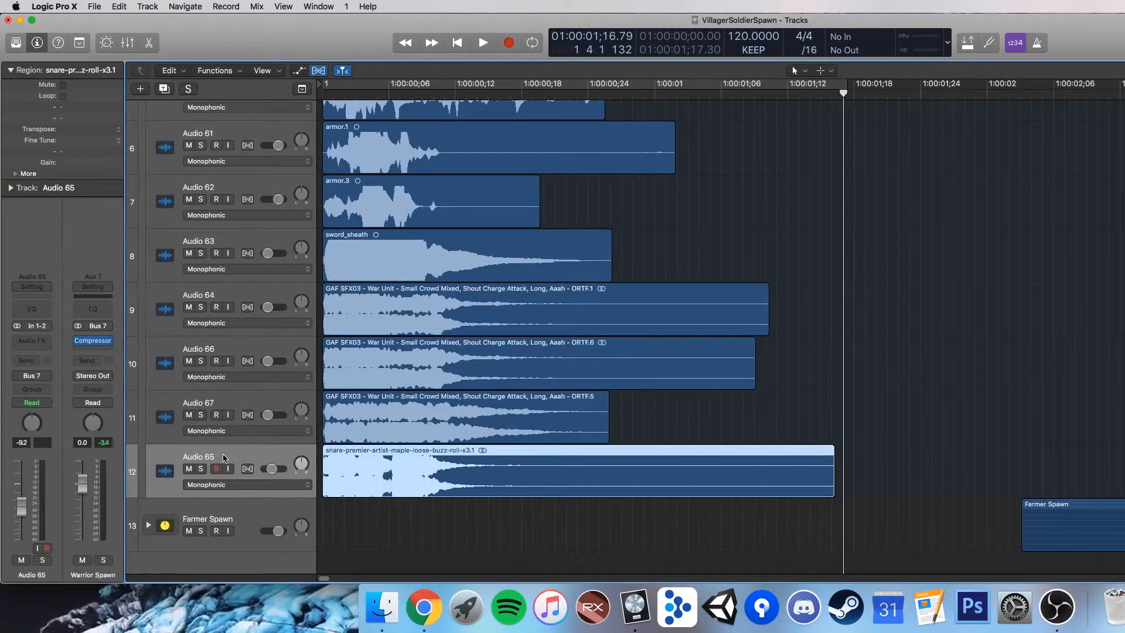
click(201, 469)
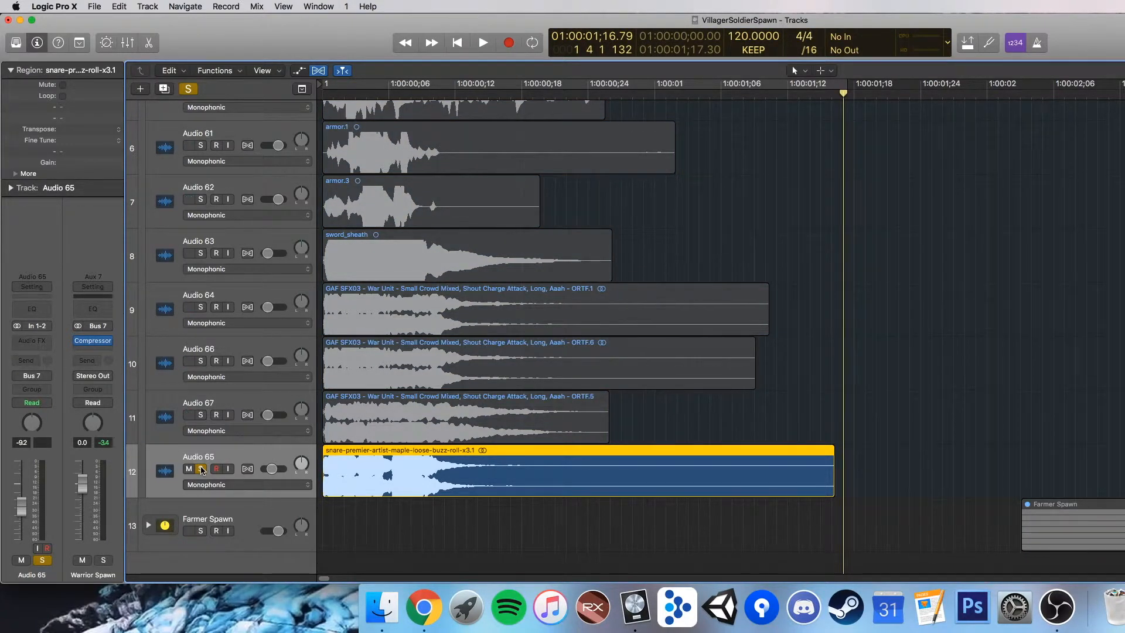
click(937, 330)
key(Return)
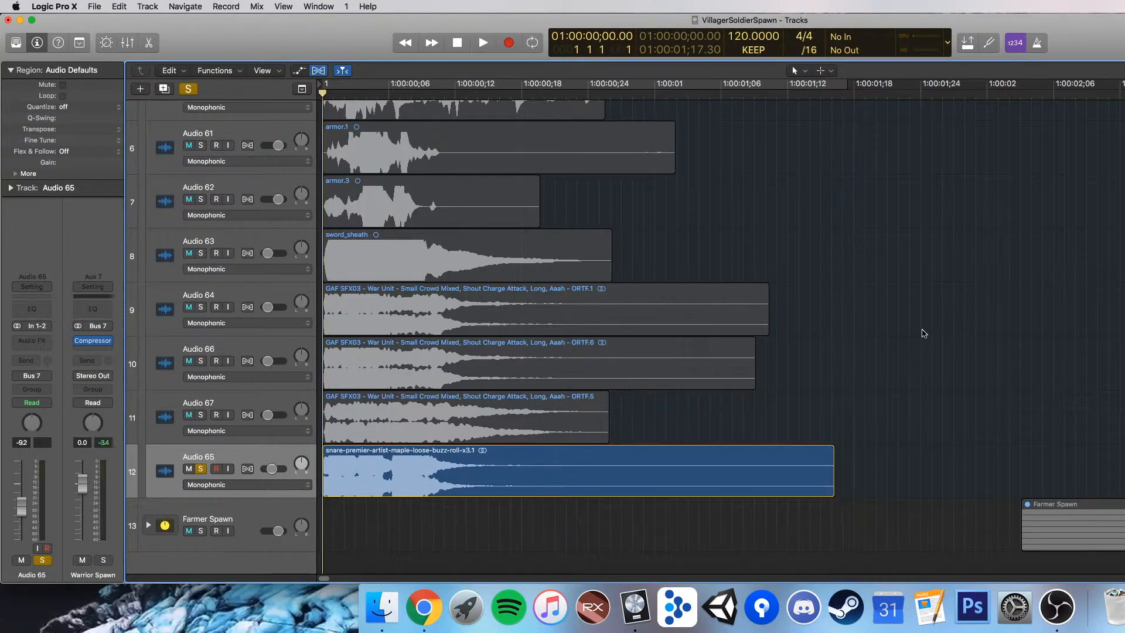
key(space)
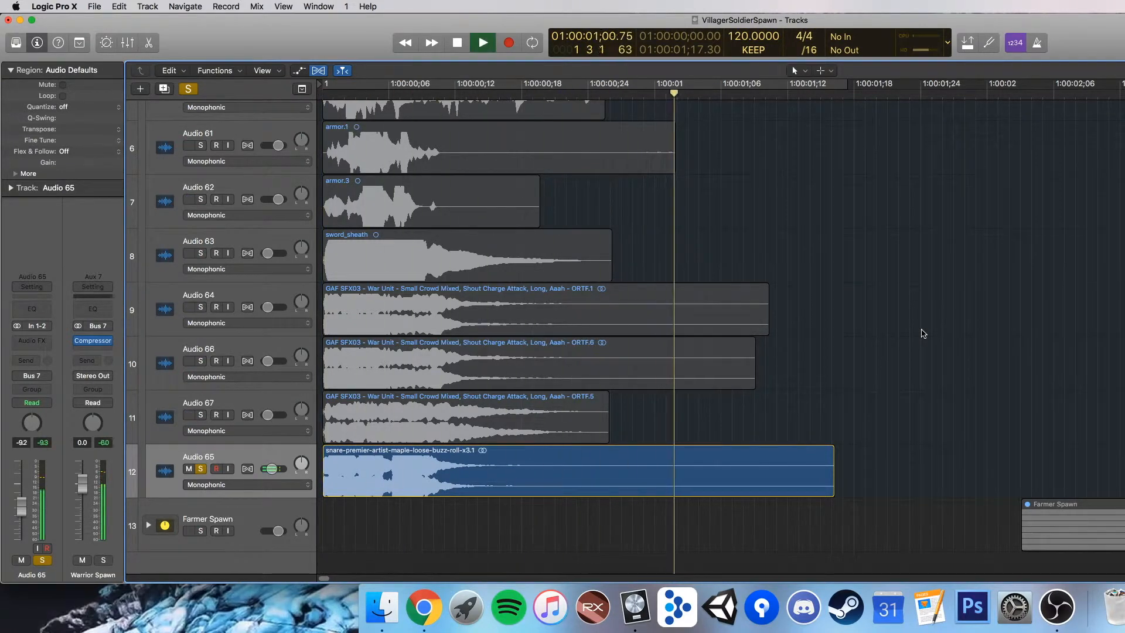
key(space)
key(Return)
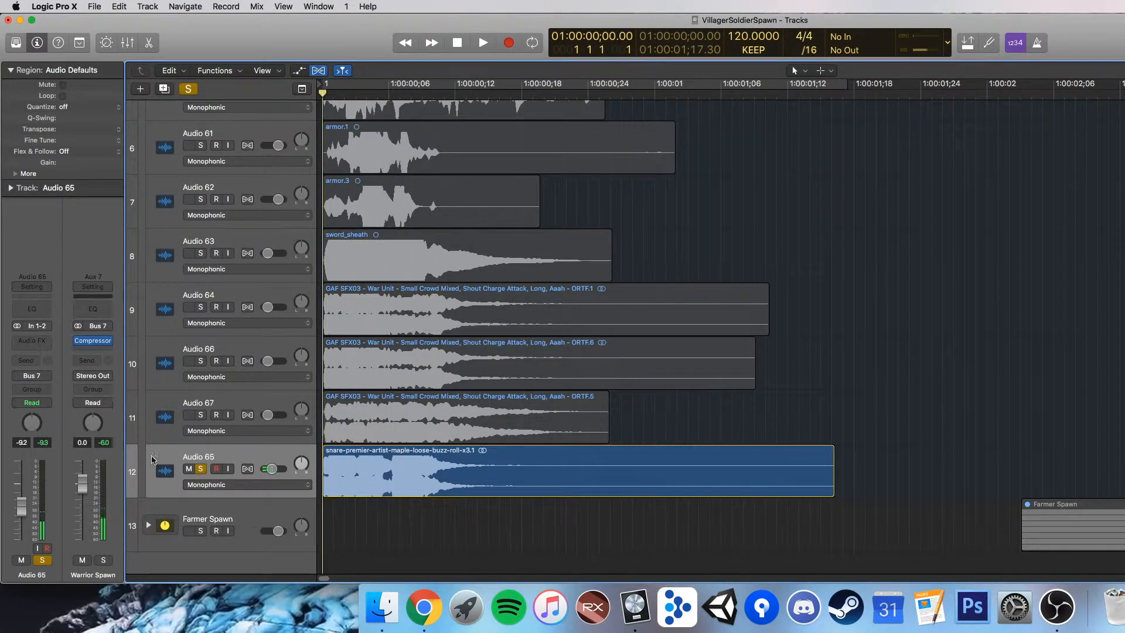
click(202, 477)
click(200, 470)
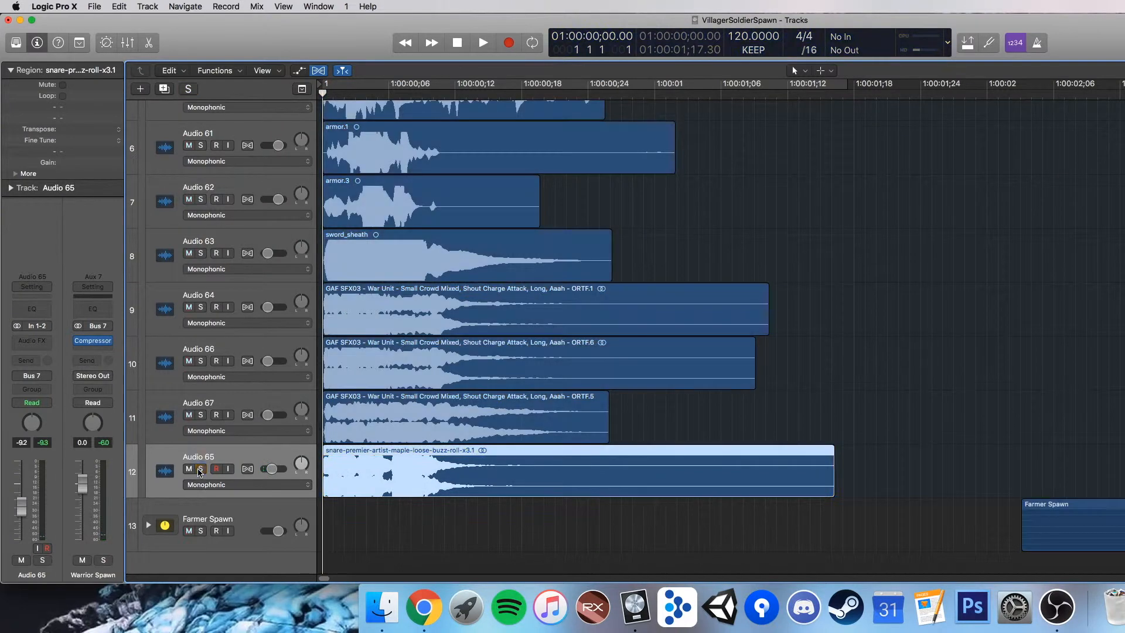
Step: Collapse the Warrior Spawn track stack and expand the Farmer Spawn stack to show its layers
scroll(203, 461, up, 8)
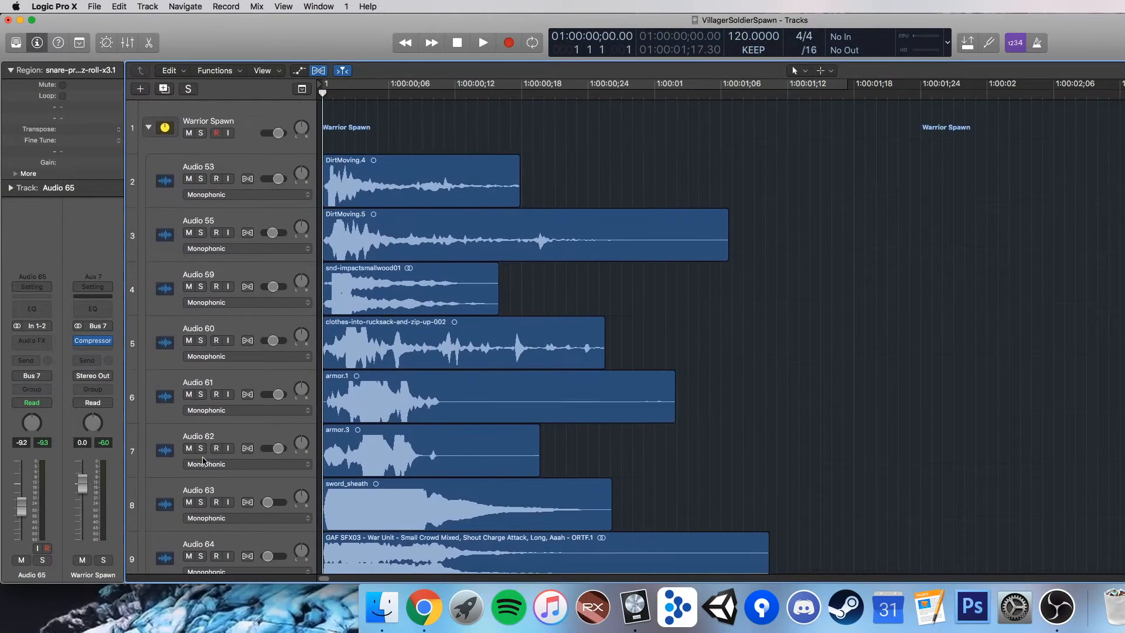
click(245, 180)
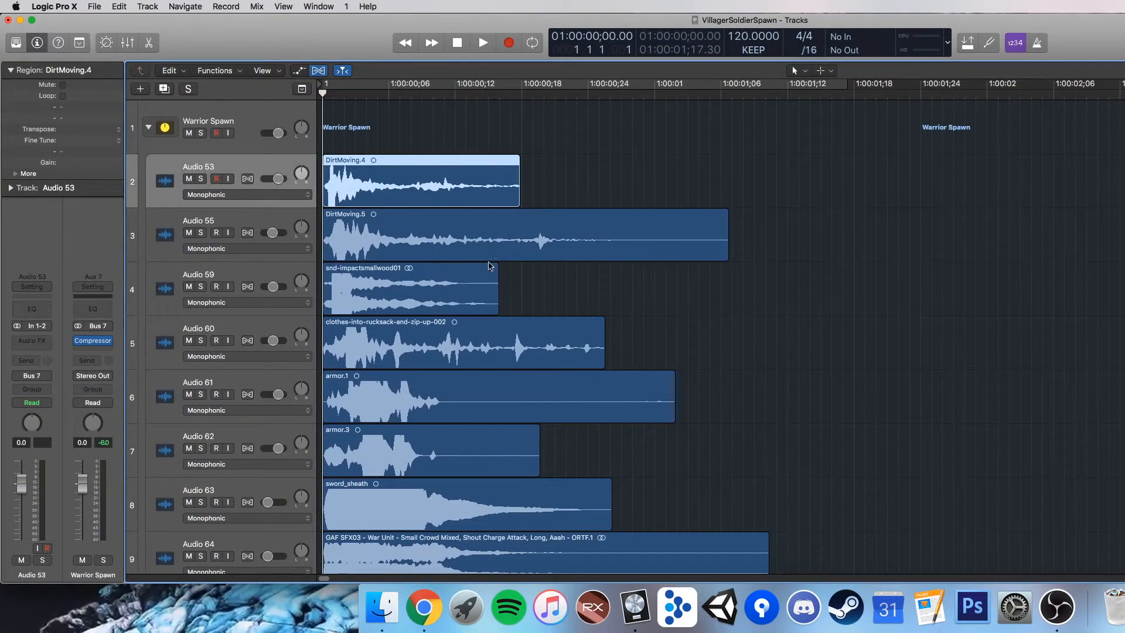
scroll(498, 270, down, 8)
alt+scroll(509, 276, down, 3)
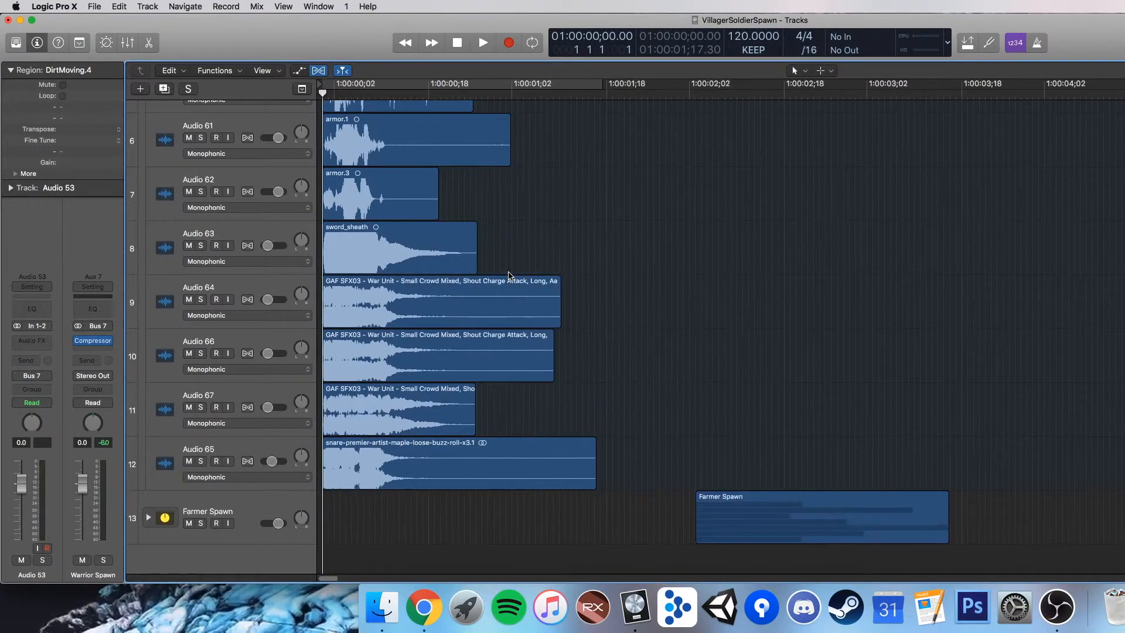
scroll(509, 275, up, 3)
scroll(509, 275, up, 3)
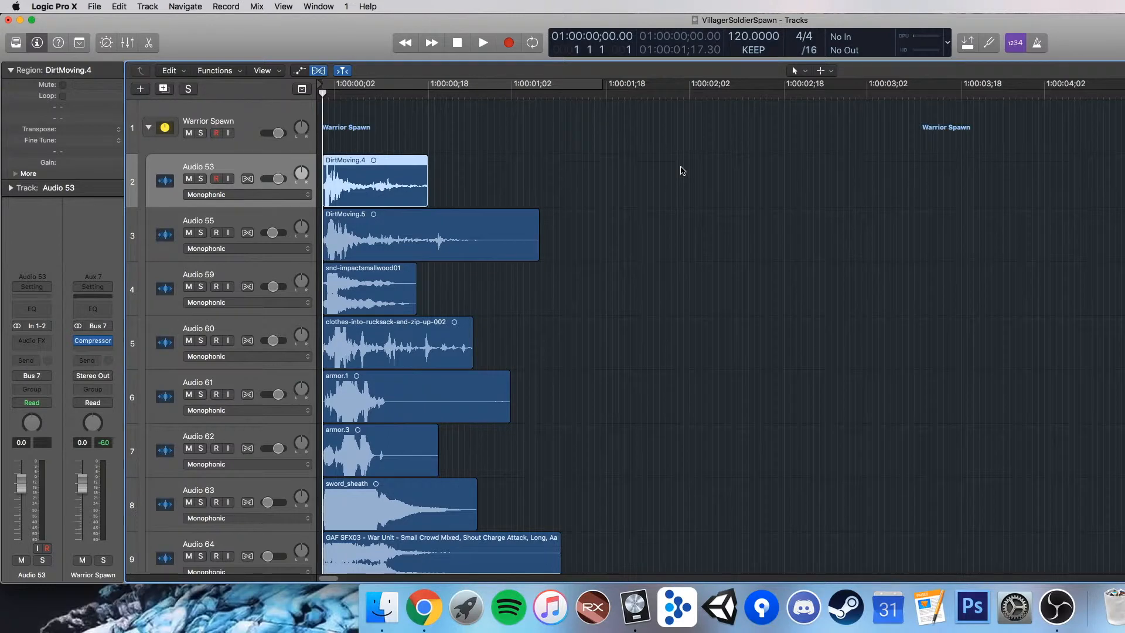
scroll(606, 369, down, 3)
scroll(612, 378, up, 3)
click(149, 127)
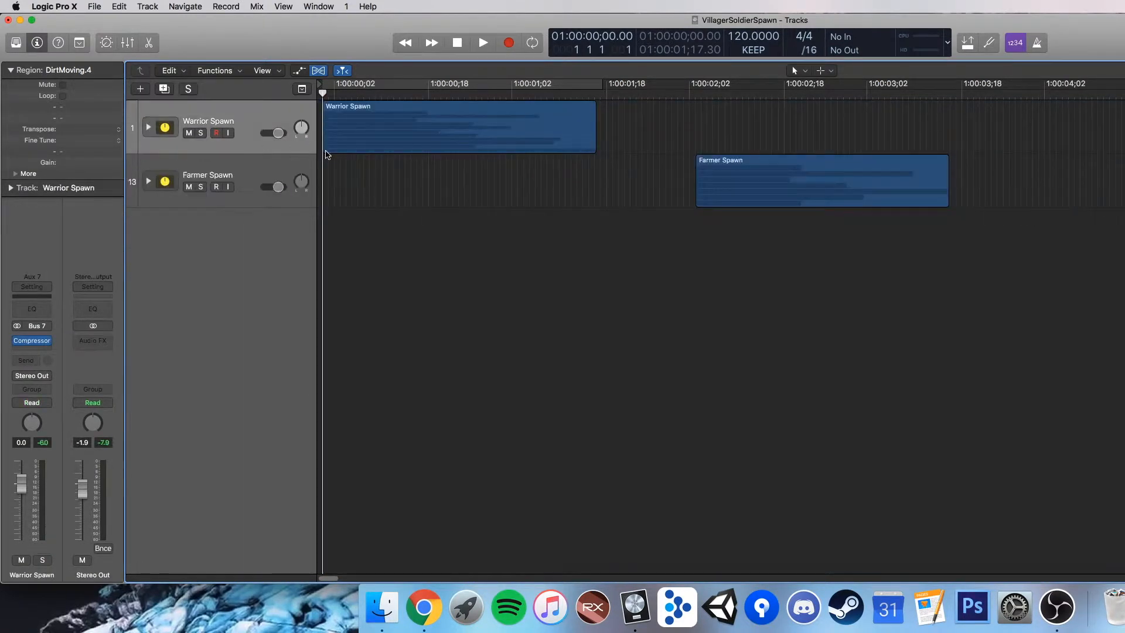
click(149, 181)
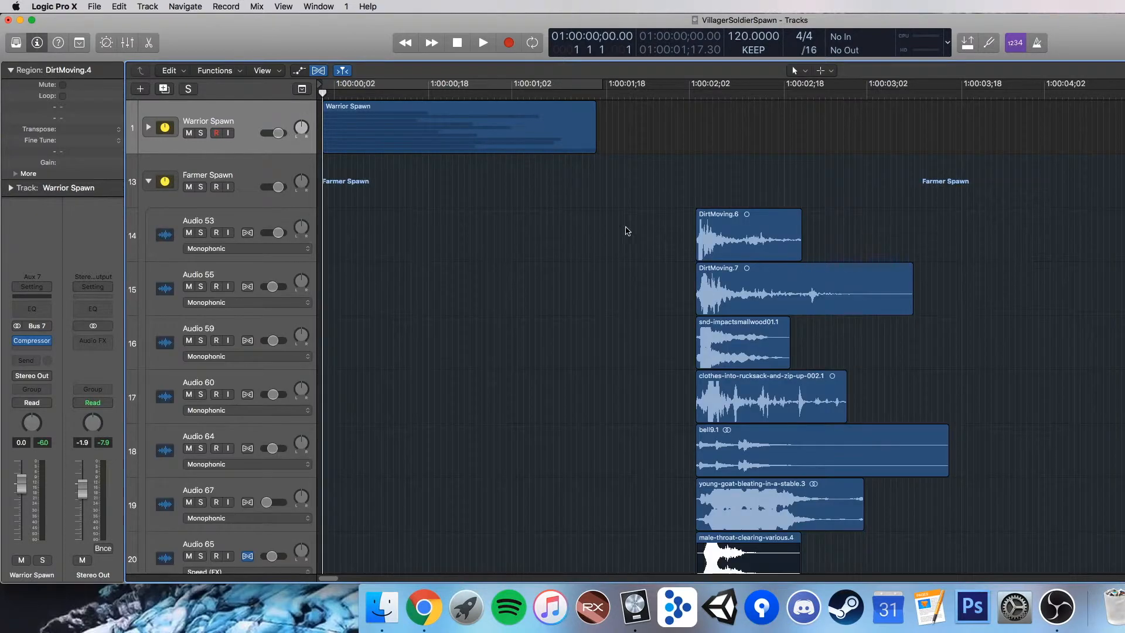
Step: Highlight the dirt, small wood impact and rucksack clothes regions in Farmer Spawn, then deselect everything
scroll(598, 223, down, 2)
click(719, 187)
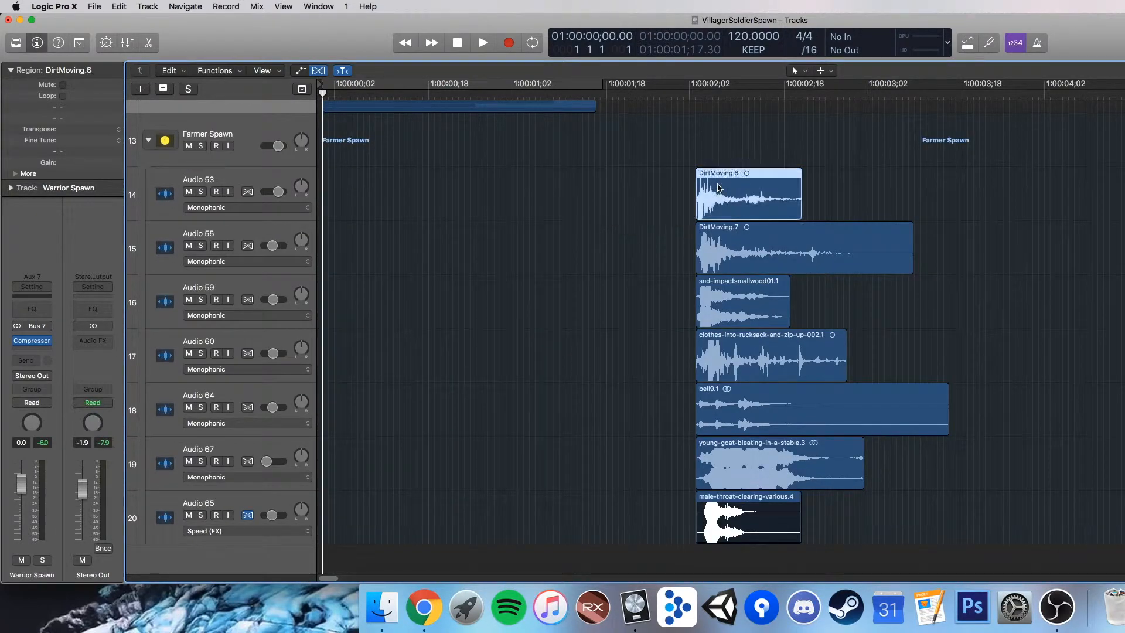
click(723, 256)
click(728, 294)
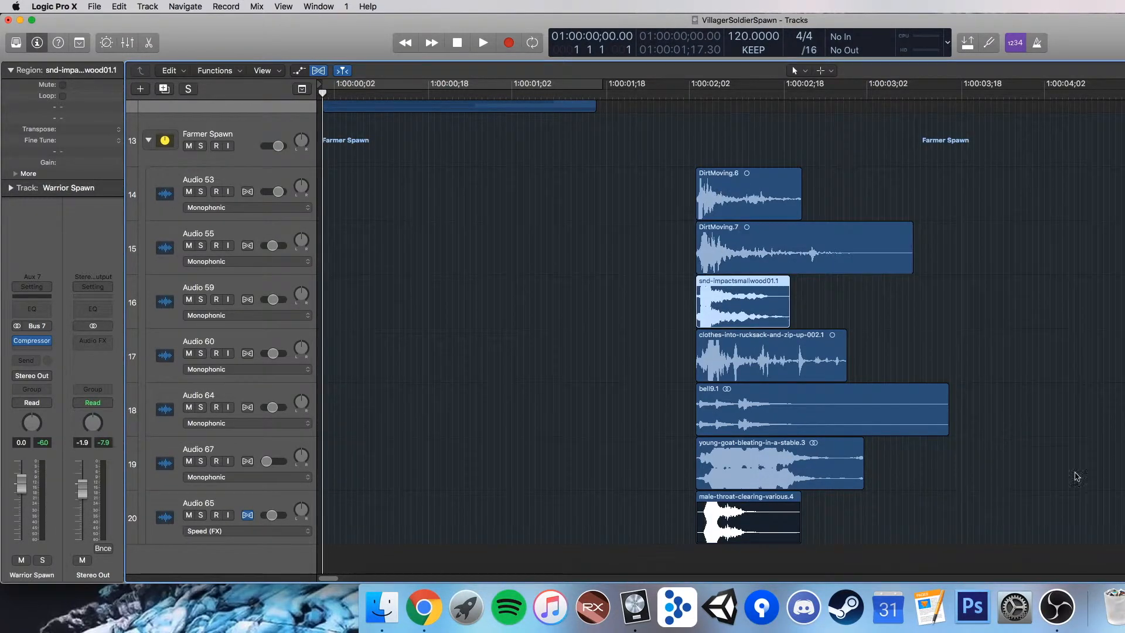
click(760, 346)
drag(618, 187, 1122, 466)
click(1113, 363)
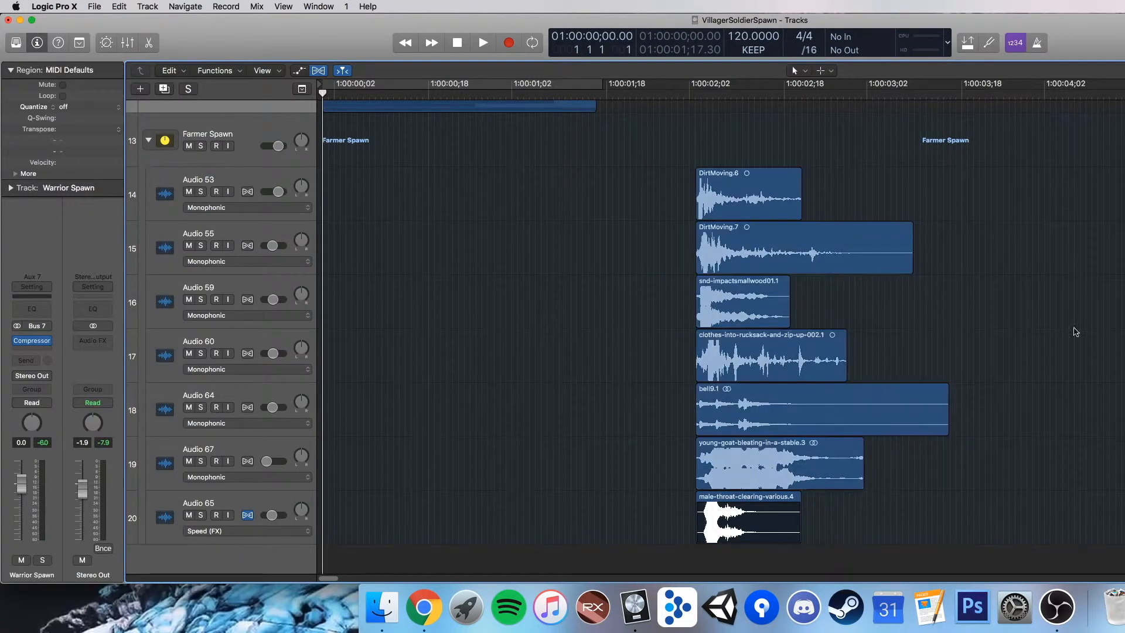
Step: Select the bell track Audio 64, highlight the bell and goat regions together, then deselect them
click(252, 392)
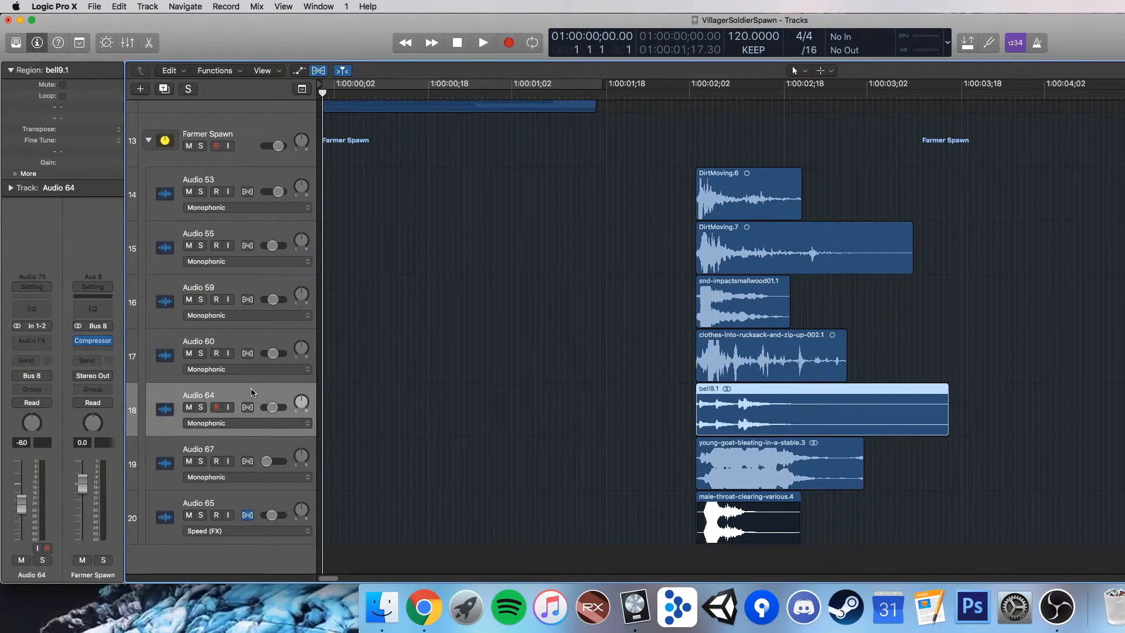
scroll(259, 379, up, 2)
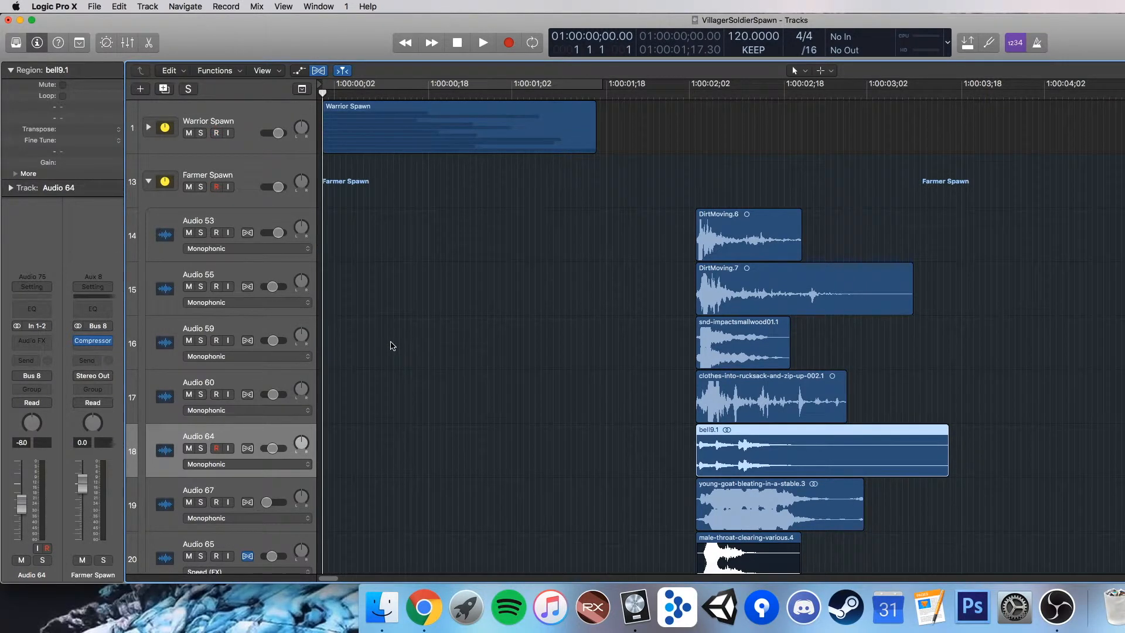
click(613, 363)
drag(565, 437, 884, 513)
click(498, 431)
Step: Solo the goat bleating track Audio 67, play it from just before its region, then clear its solo
scroll(520, 439, down, 2)
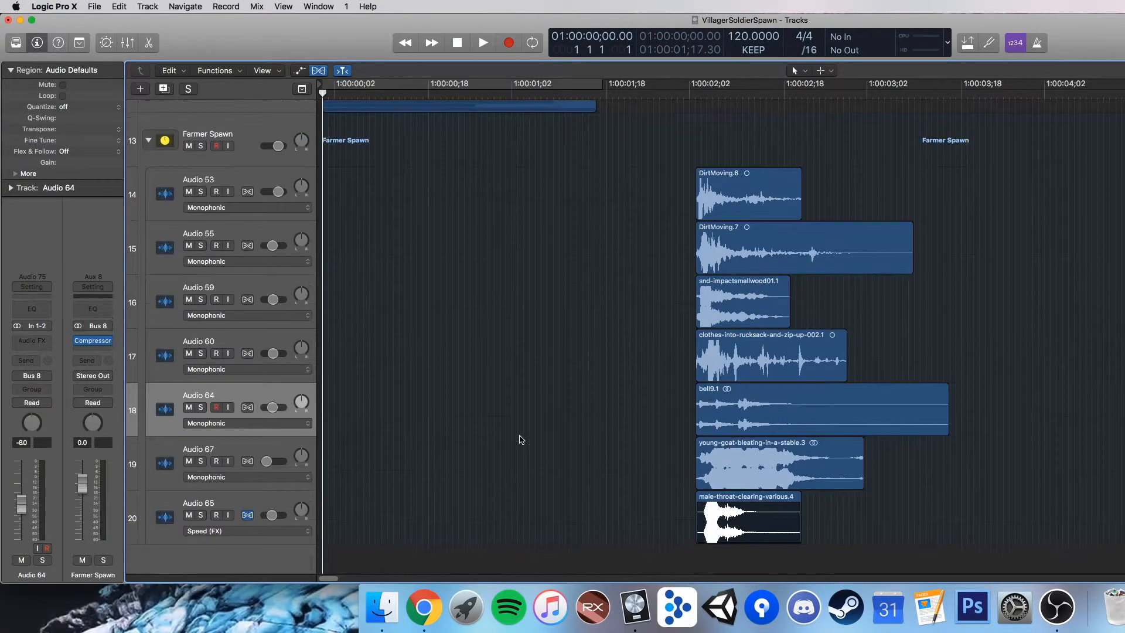
click(201, 461)
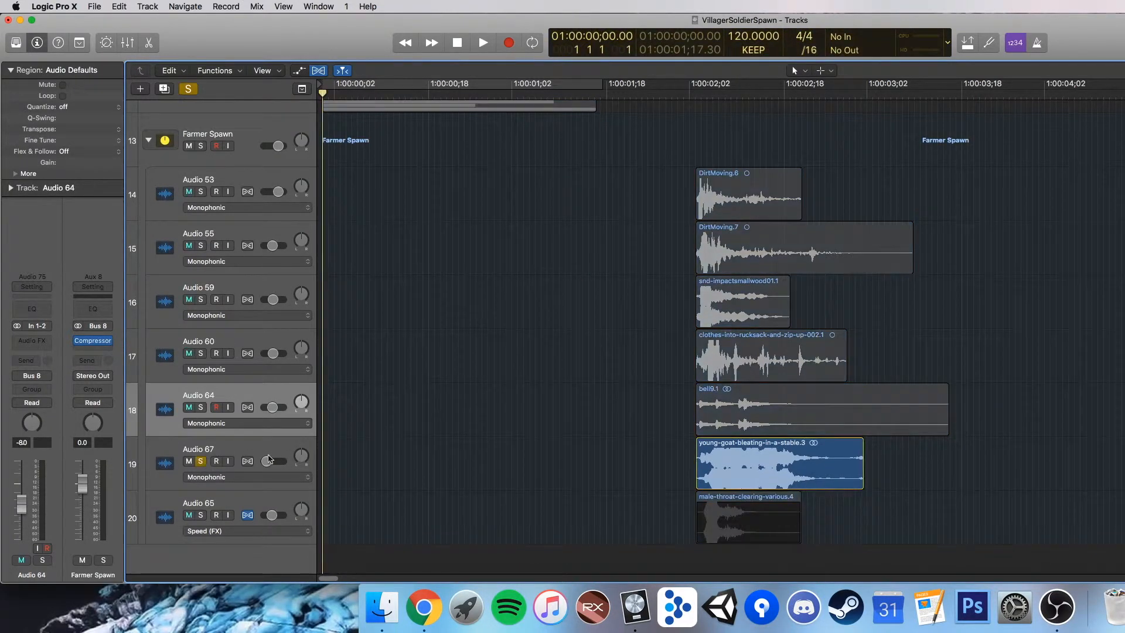
click(687, 97)
key(space)
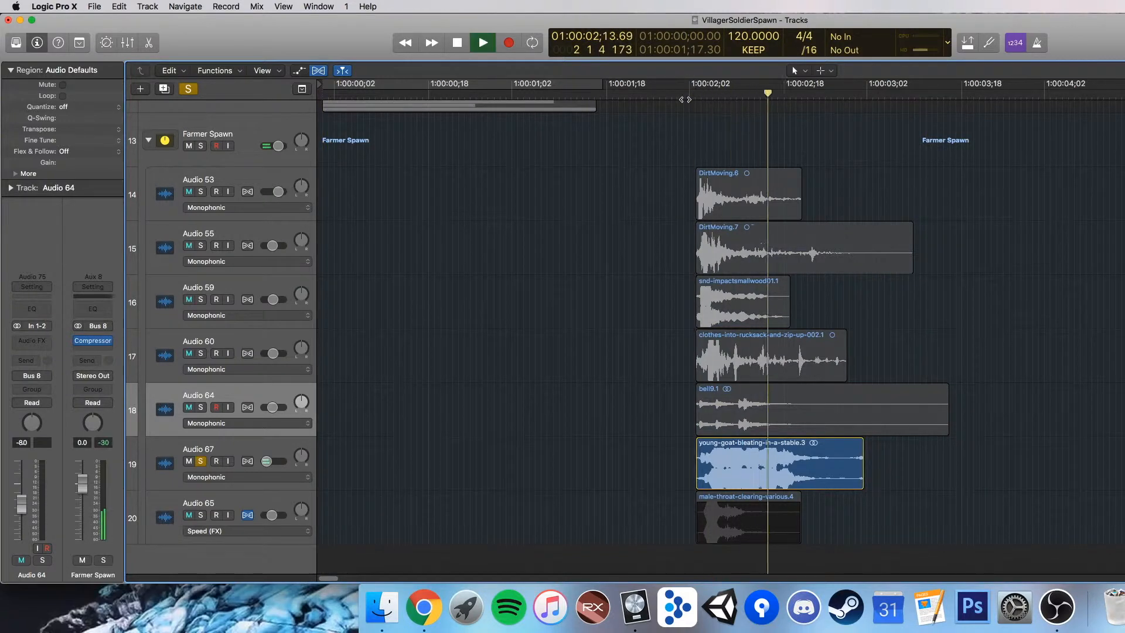
key(space)
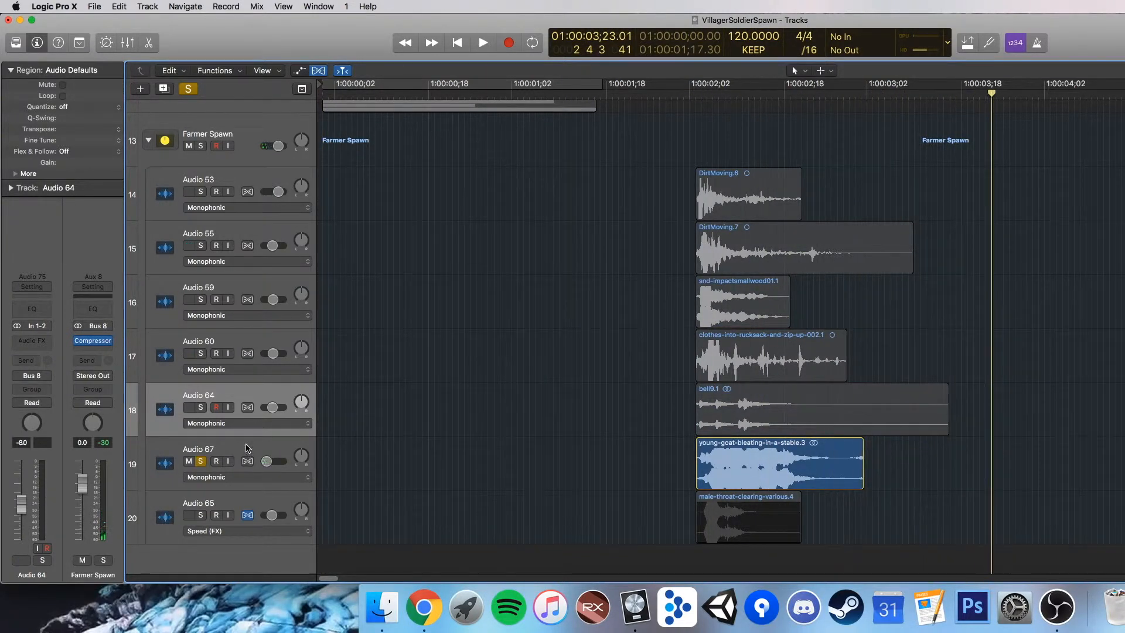
click(245, 447)
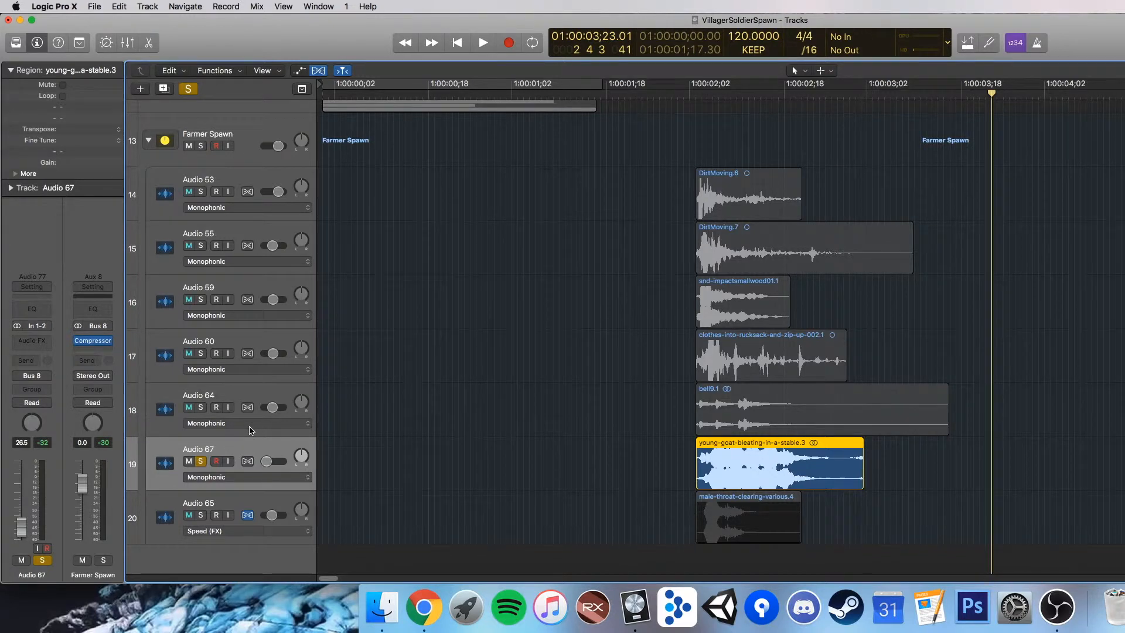
click(201, 462)
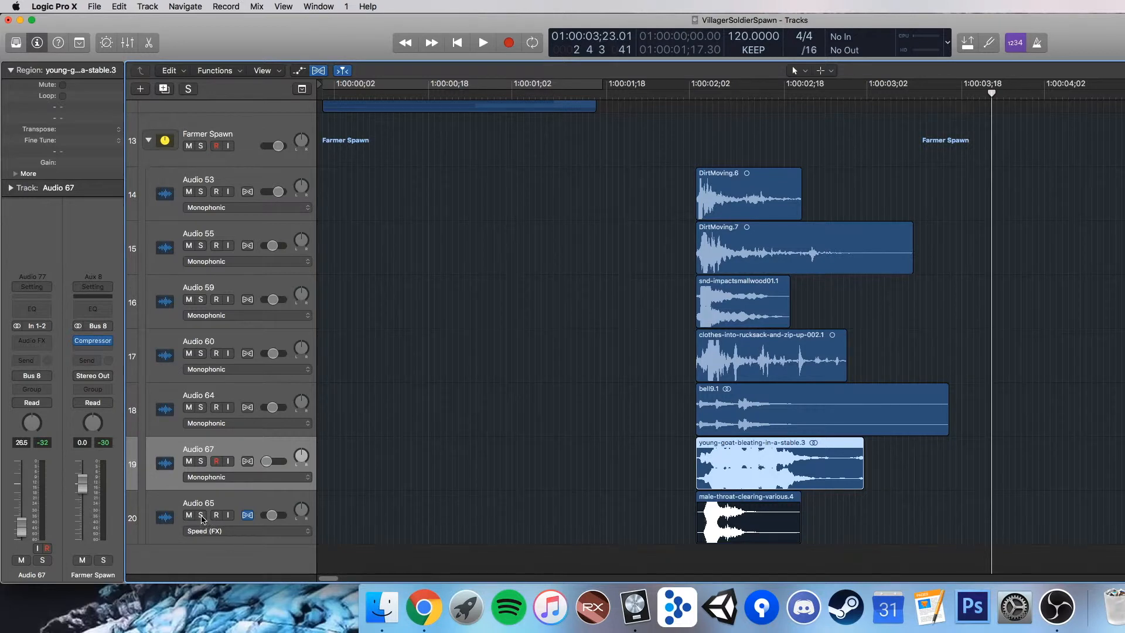
Step: Solo the bell track Audio 64, play it from just before its region, then unsolo it
click(200, 407)
click(679, 93)
key(space)
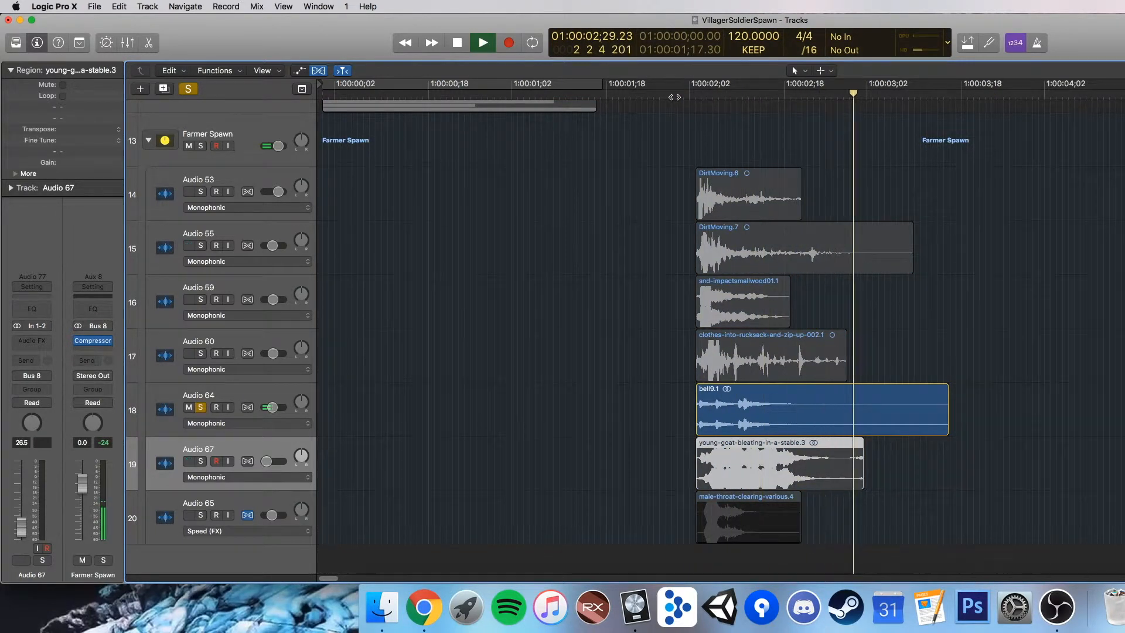
key(space)
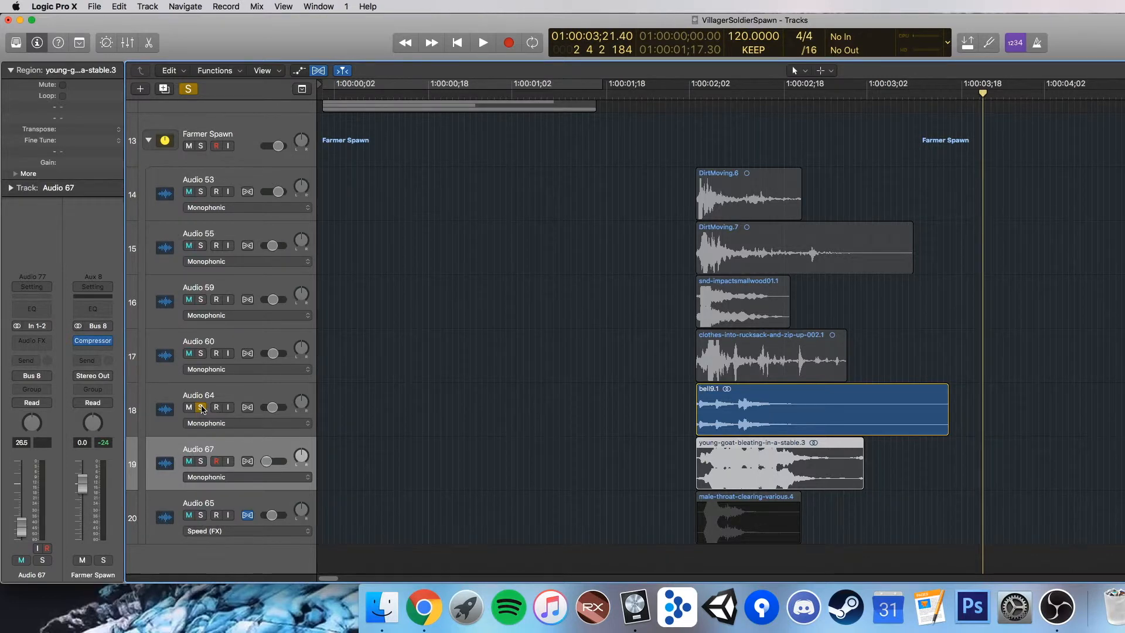
click(200, 410)
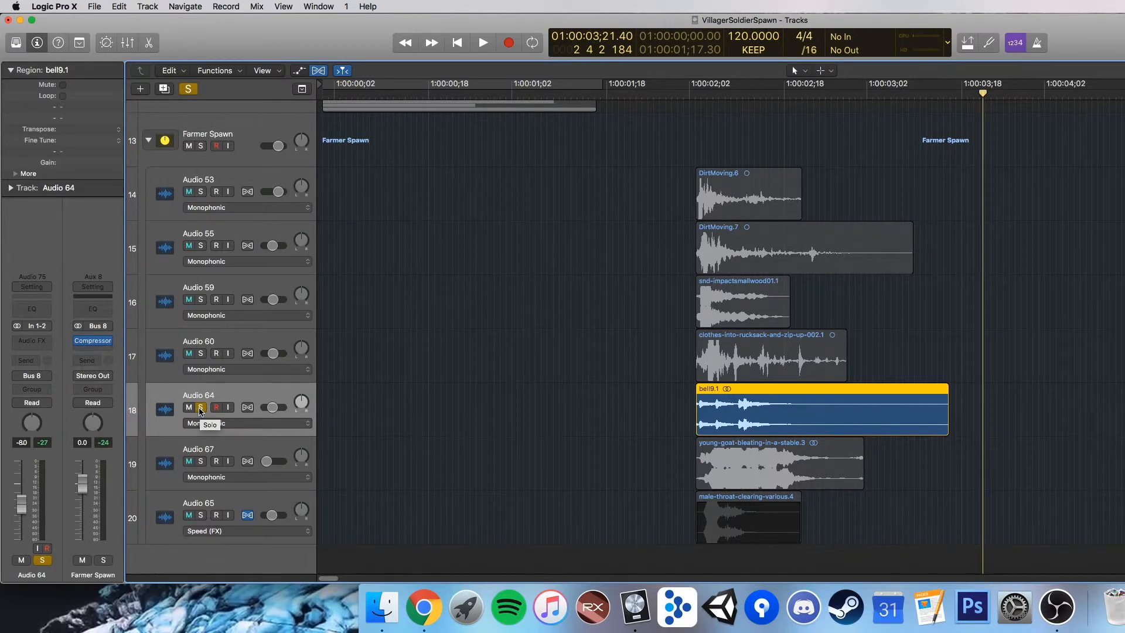
click(200, 411)
Step: Solo the male throat-clearing track Audio 65 in Farmer Spawn, play it, then remove the solo and deselect its region
click(220, 509)
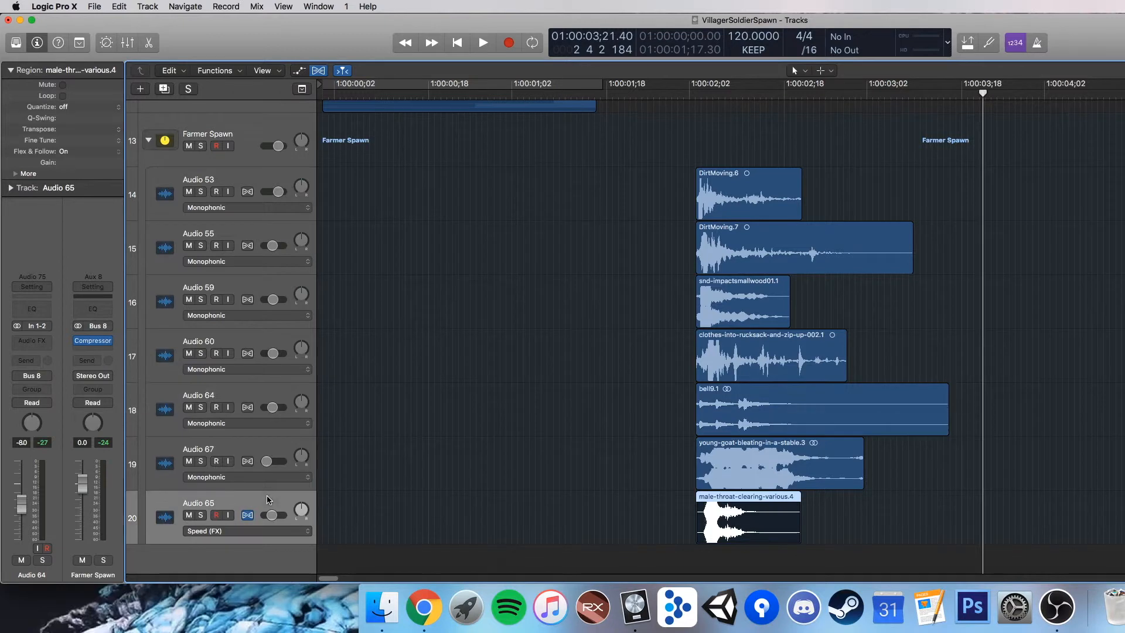
click(201, 515)
click(684, 95)
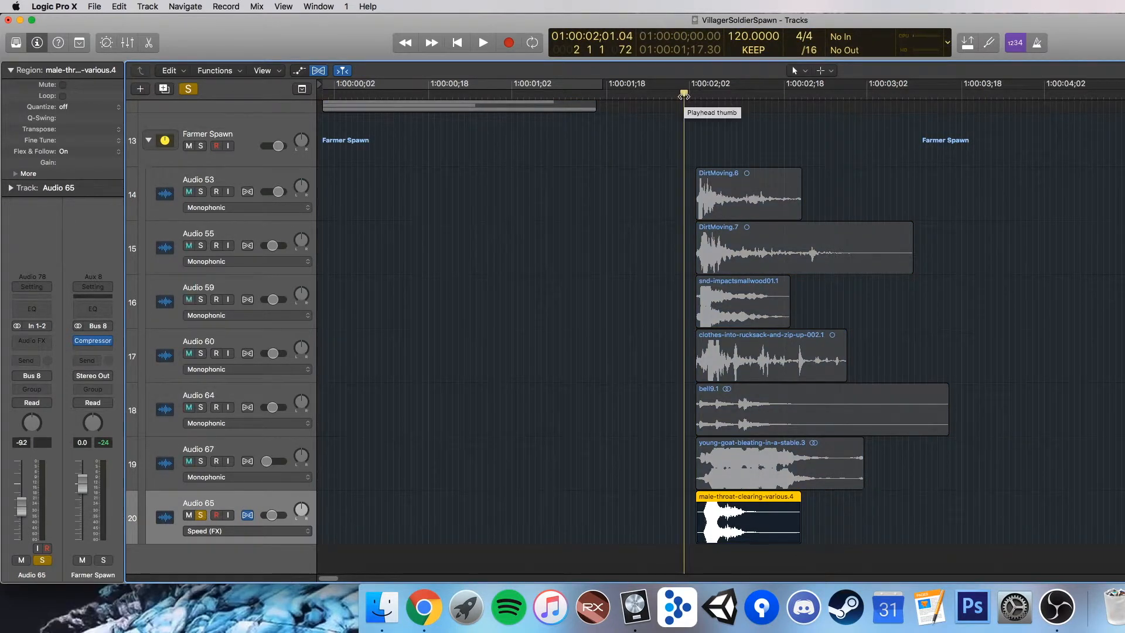
key(space)
key(space)
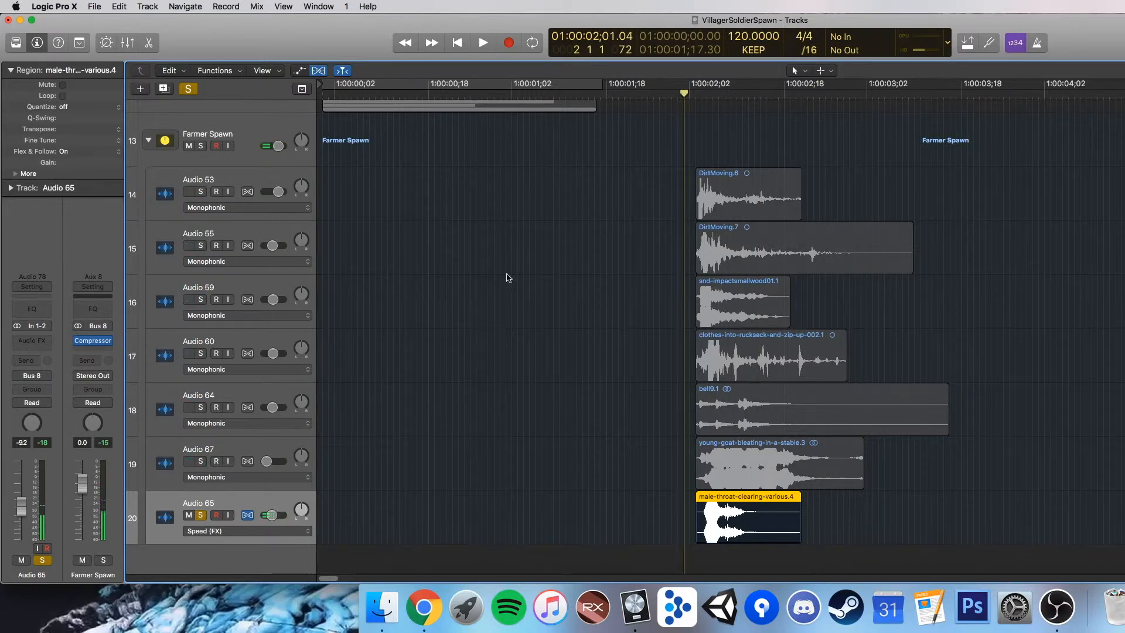
click(201, 515)
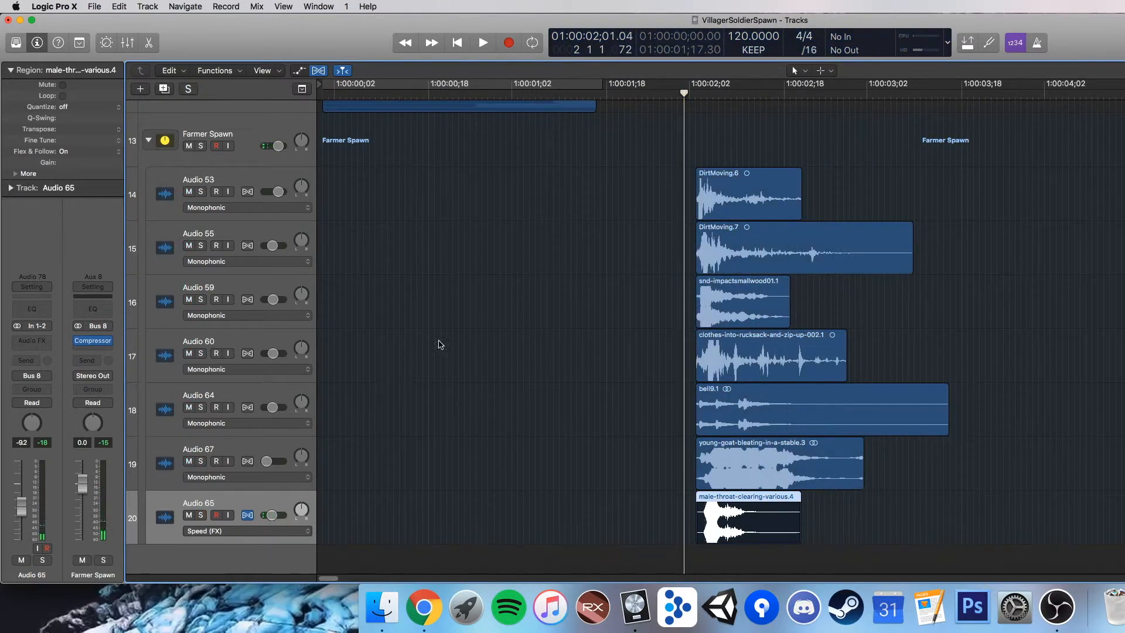
click(516, 247)
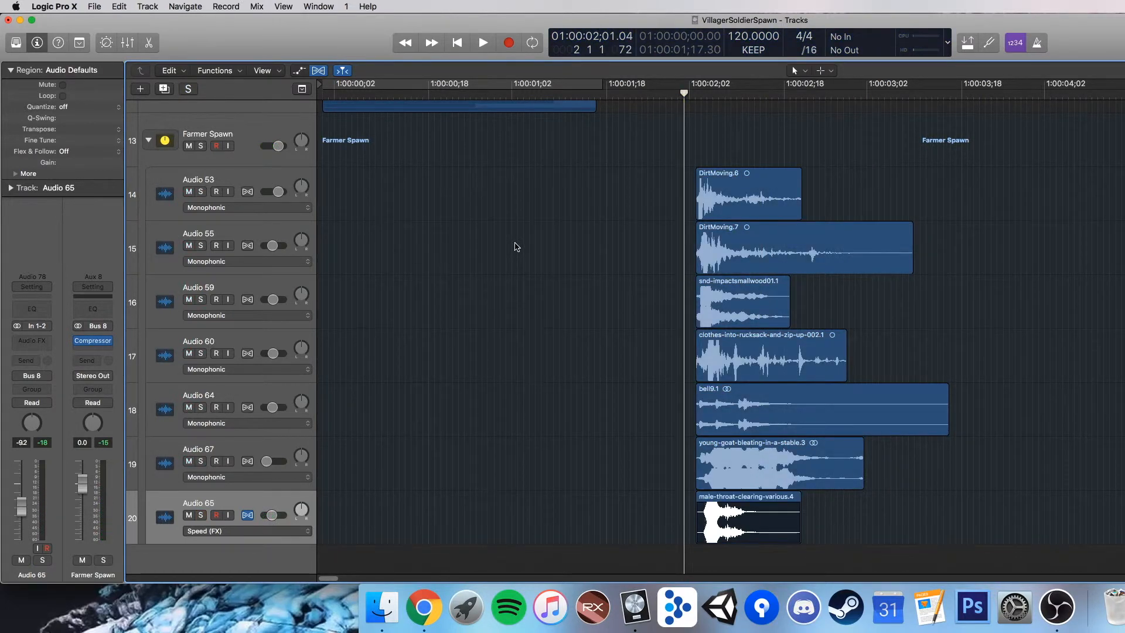
Step: Mute the throat-clearing track Audio 65, play the remaining Farmer Spawn layers without it, then unmute it
click(189, 515)
click(673, 93)
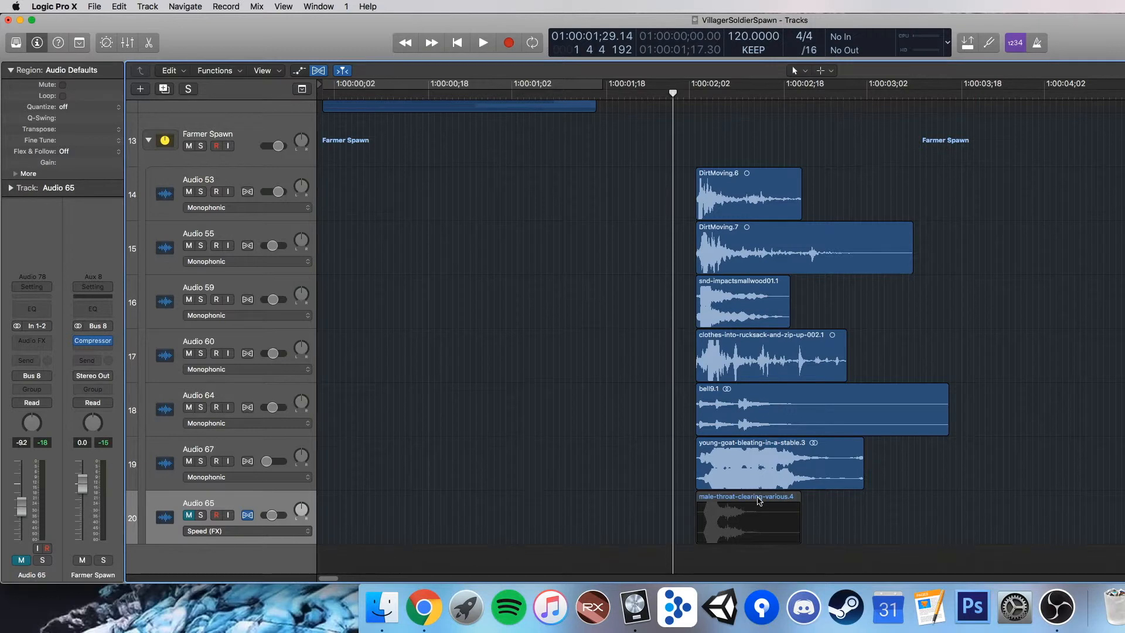
key(space)
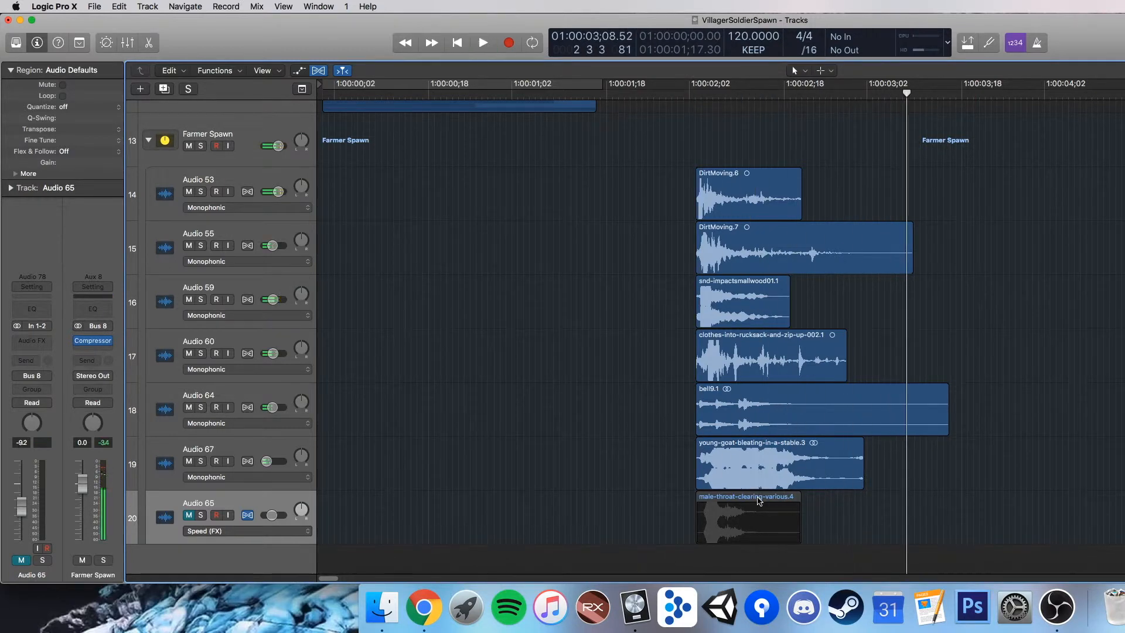
click(188, 515)
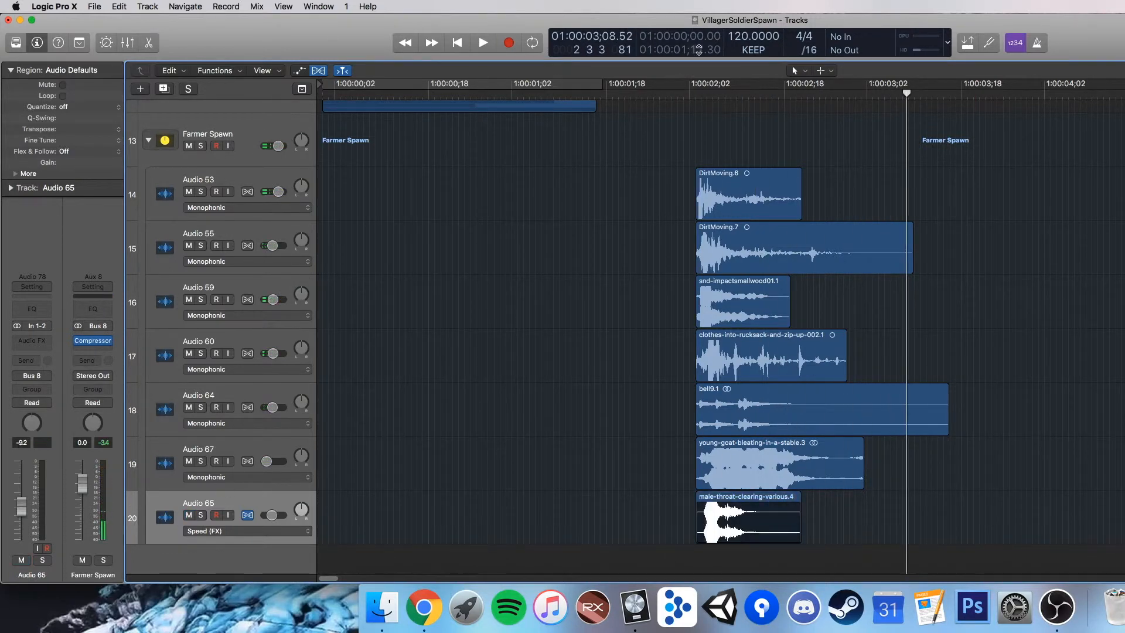
Step: Play all Farmer Spawn layers together twice, starting each time from just before their regions
click(664, 90)
key(space)
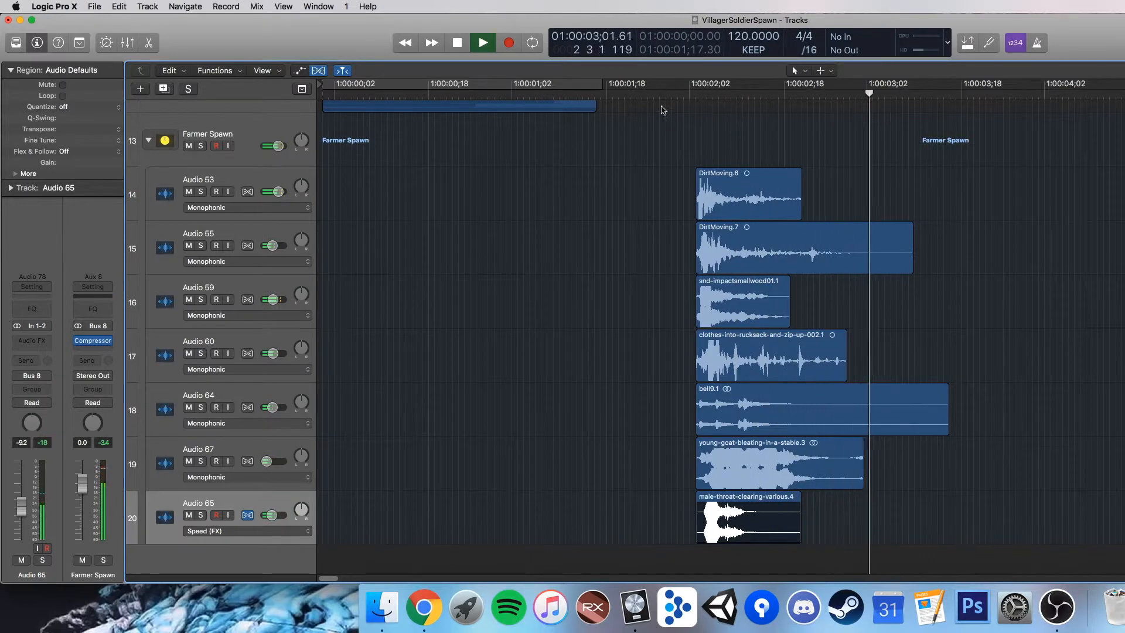
key(space)
click(655, 93)
key(space)
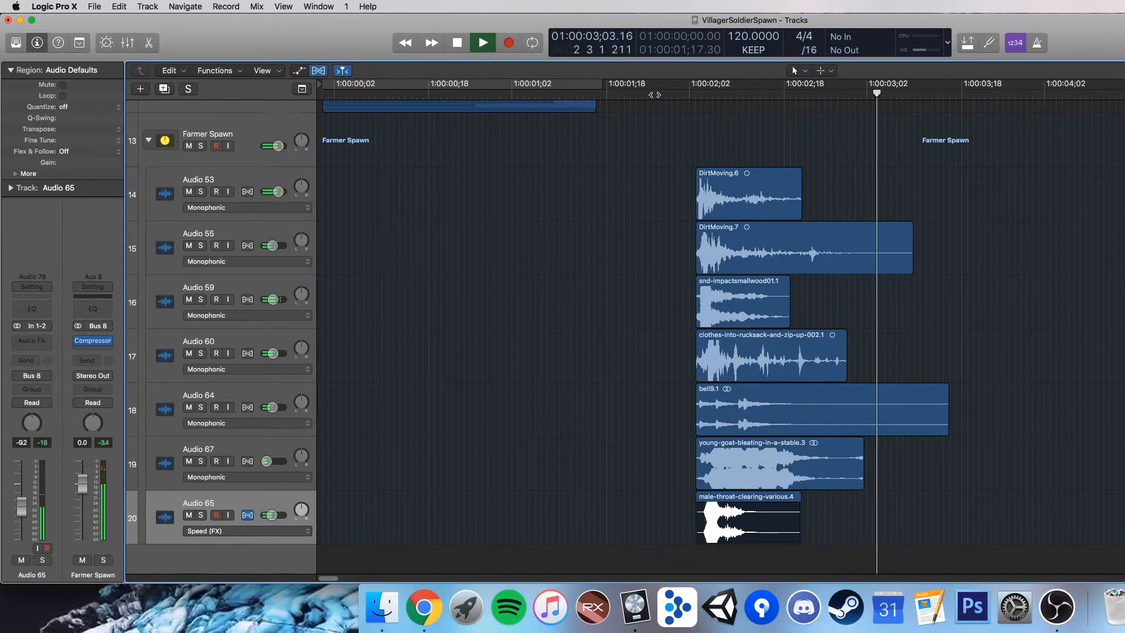
key(space)
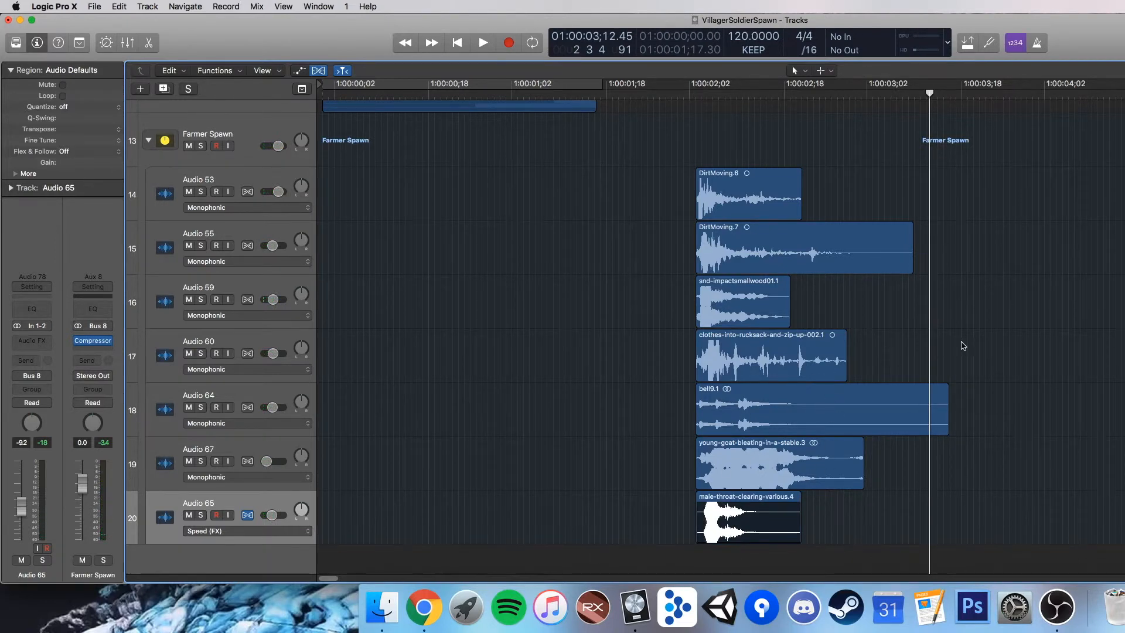
Step: Return the playhead area to a wider view and expand both the Warrior Spawn and Farmer Spawn track stacks
scroll(974, 341, up, 2)
key(super+Left)
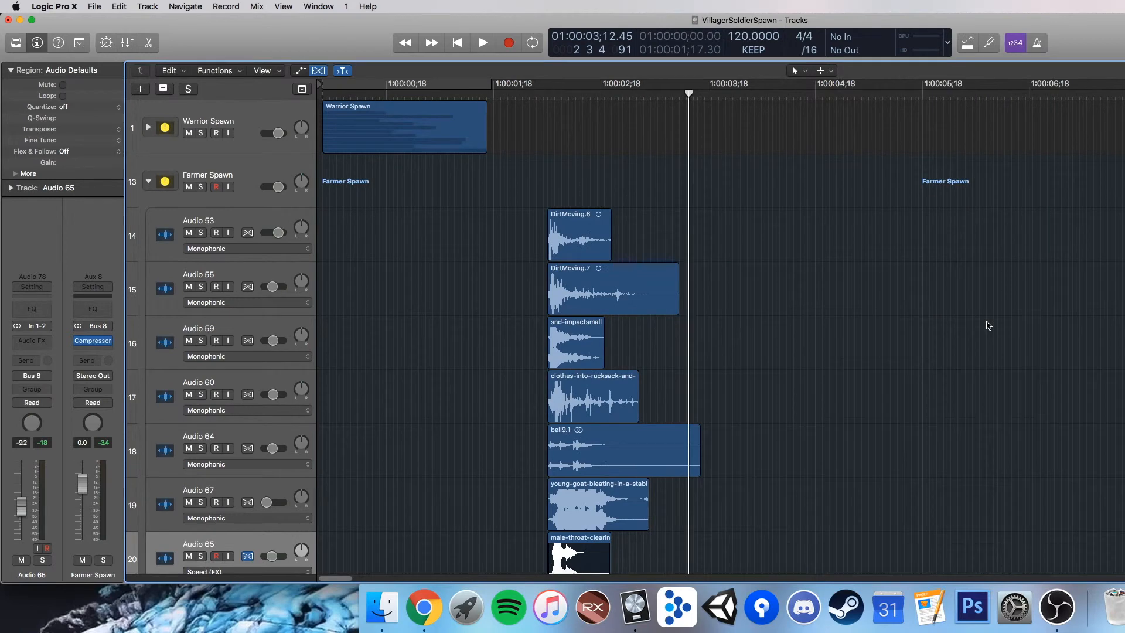
click(697, 92)
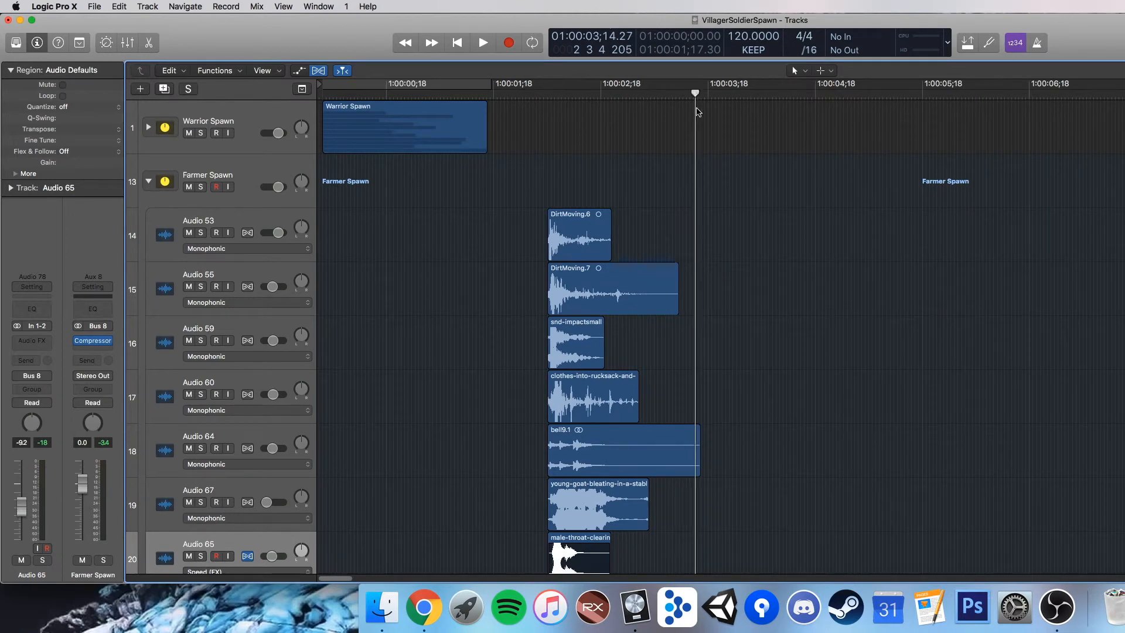
click(149, 181)
click(148, 127)
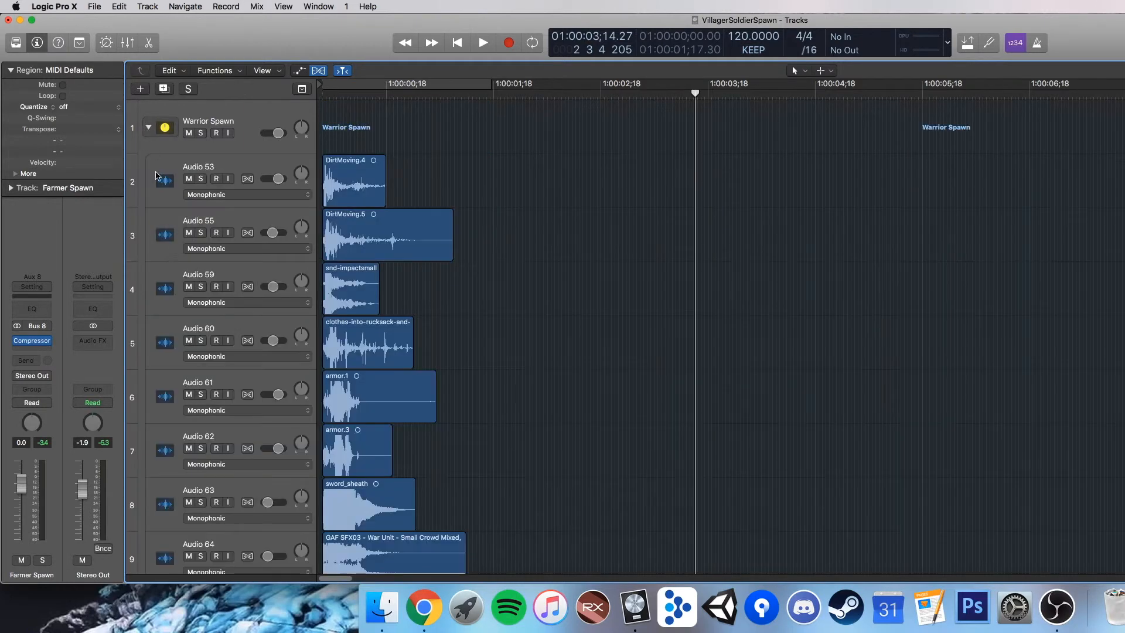
scroll(170, 351, down, 10)
click(149, 516)
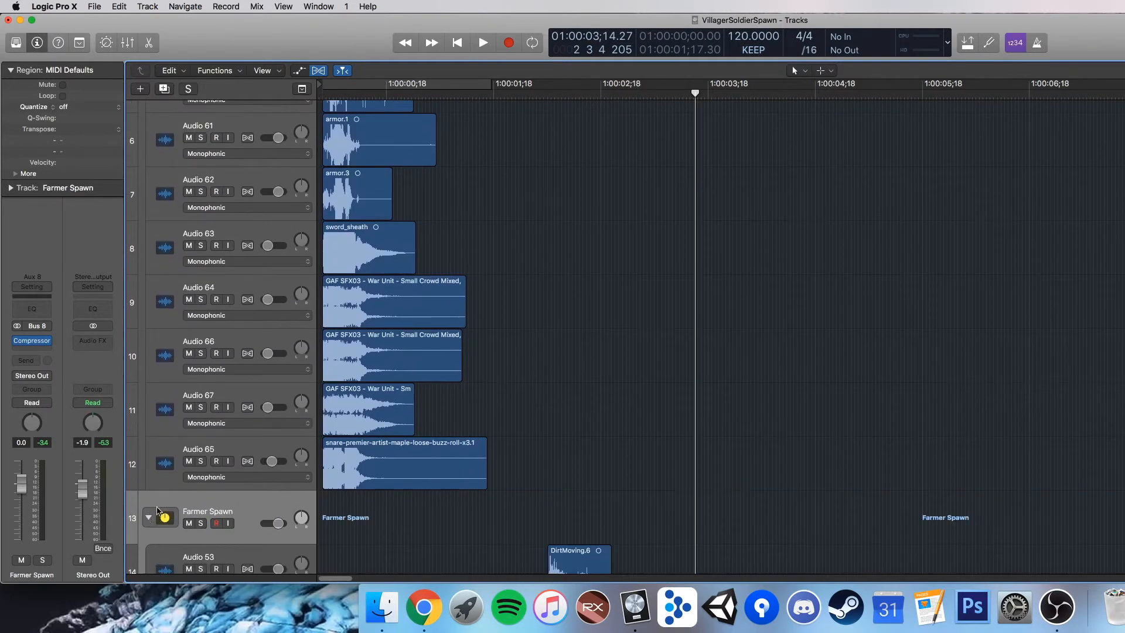
Step: Highlight the dirt, wood impact and rucksack cloth regions in Warrior Spawn that Farmer Spawn also uses, then clear the selection
scroll(410, 293, up, 10)
click(445, 147)
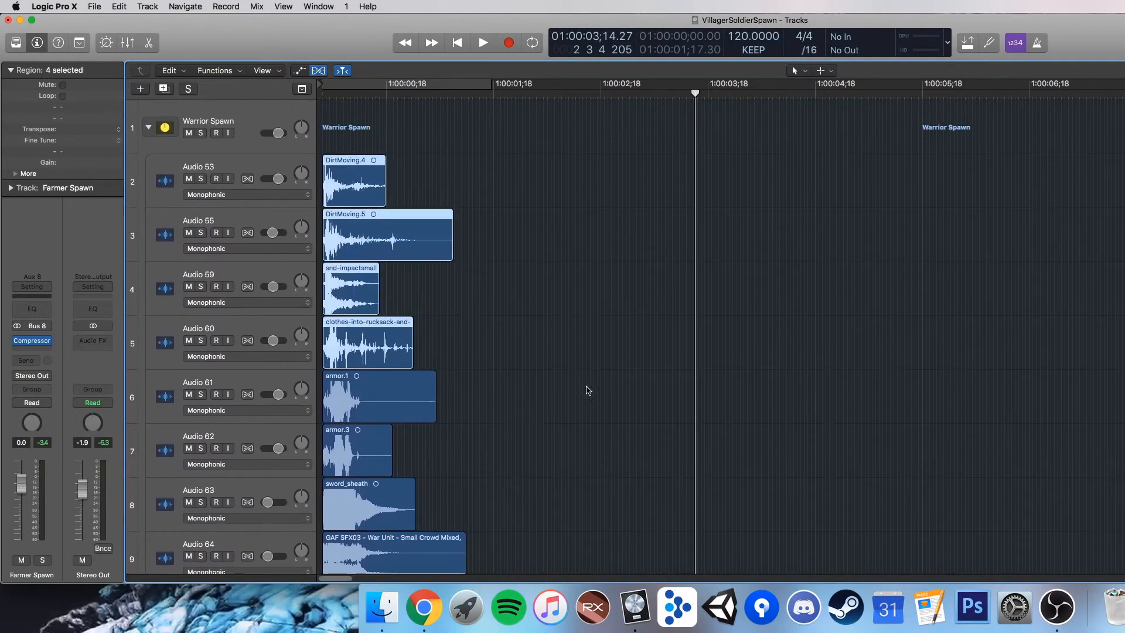
click(572, 309)
scroll(590, 384, down, 10)
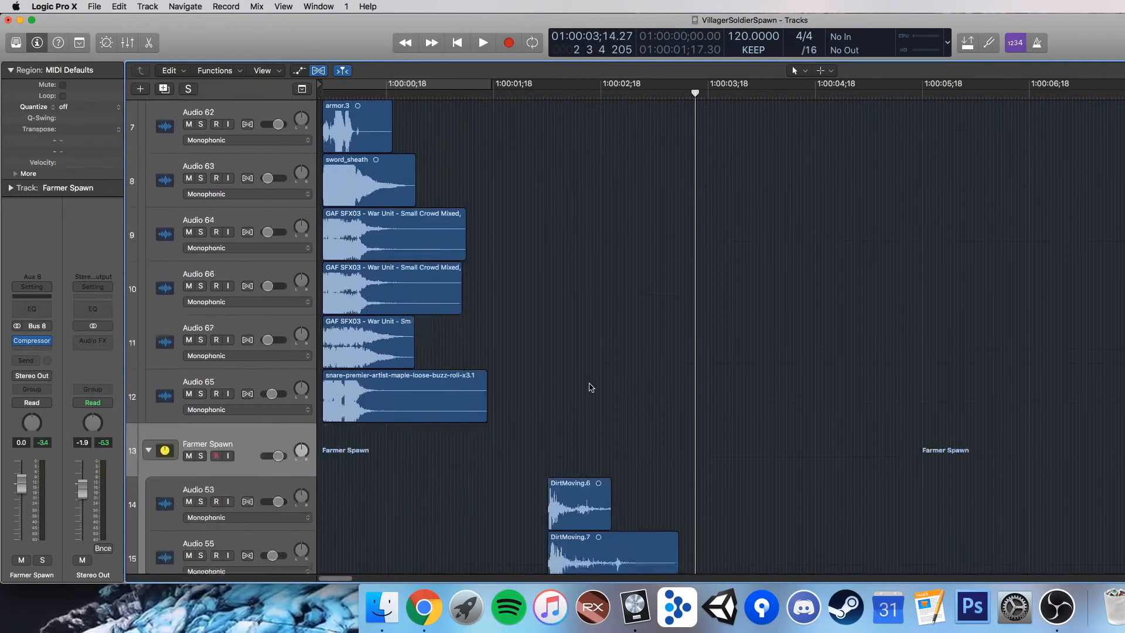
scroll(592, 385, up, 8)
drag(525, 331, 388, 228)
click(579, 325)
Step: Highlight the armor layers specific to Warrior Spawn, then select only the snare buzz-roll region on Audio 65
drag(581, 357, 306, 492)
scroll(498, 457, down, 3)
click(457, 402)
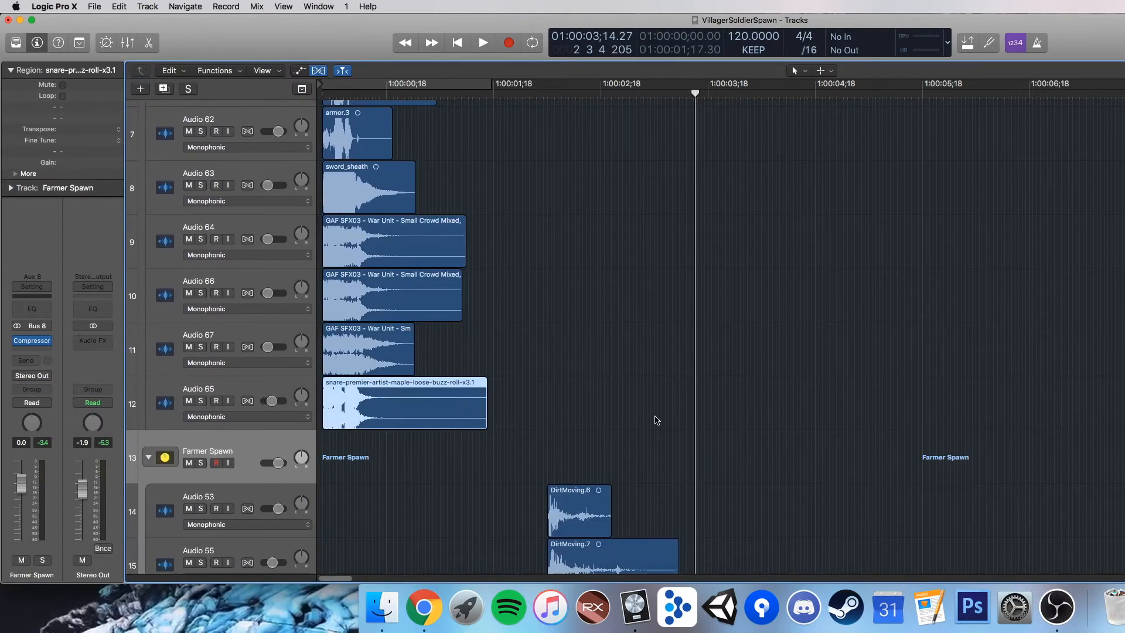
Step: Highlight the bell, goat and throat-clearing regions in Farmer Spawn together, then select the bell and the throat-clearing regions individually
scroll(656, 417, down, 4)
scroll(658, 422, down, 3)
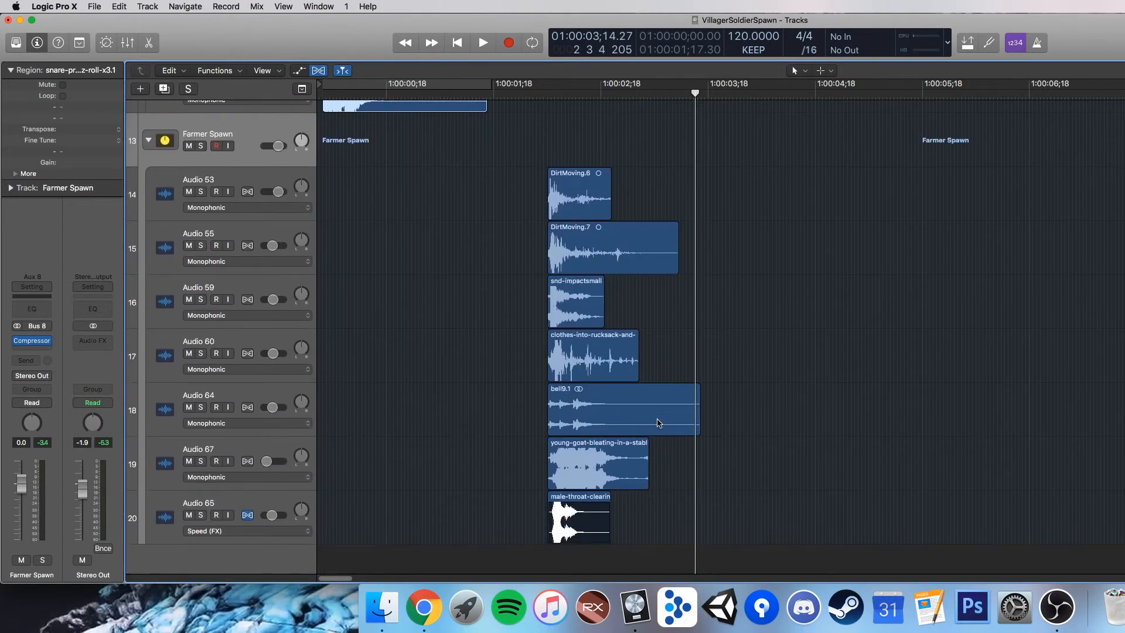
drag(755, 538, 533, 410)
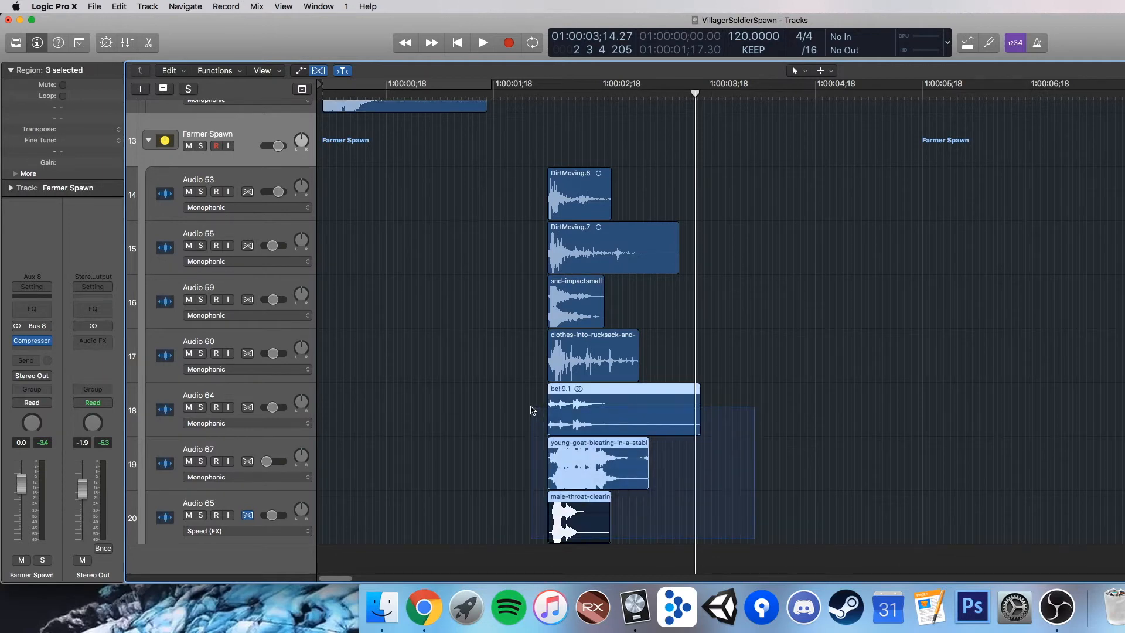
click(858, 390)
click(615, 395)
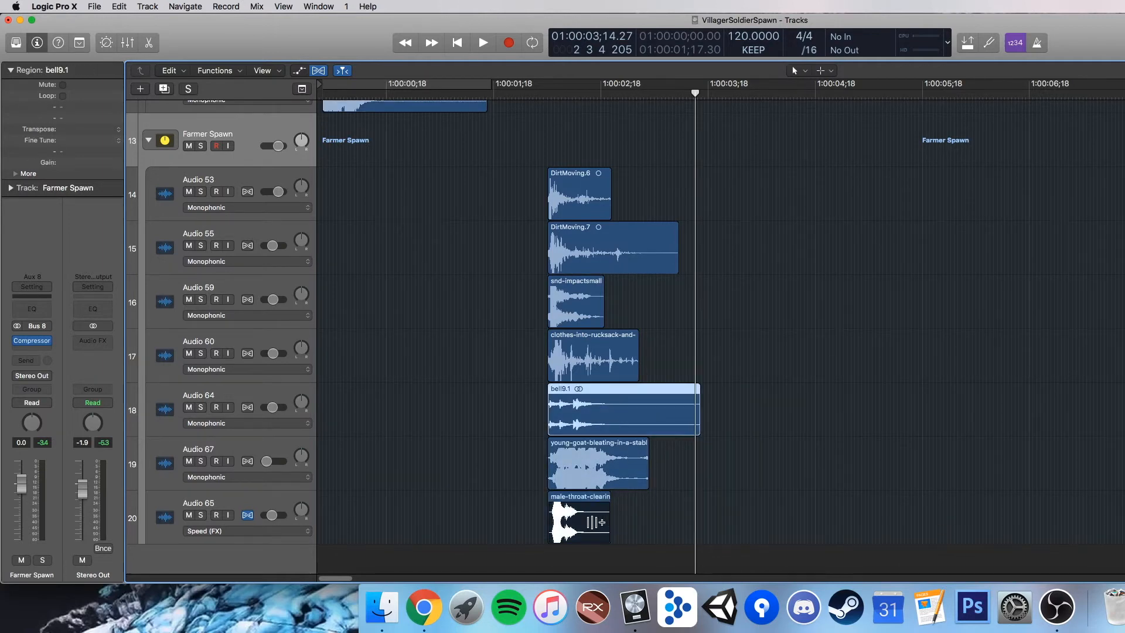
click(576, 498)
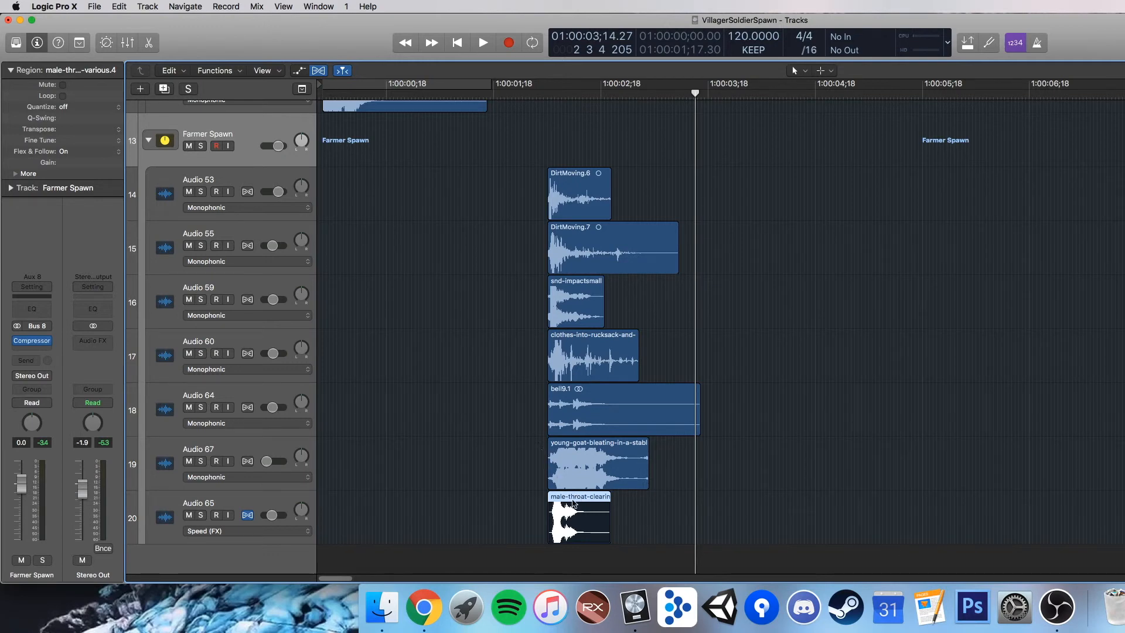
Step: Highlight the Warrior Spawn regions from DirtMoving.4 through armor.3, clear the selection, and review the remaining layers
scroll(574, 504, up, 8)
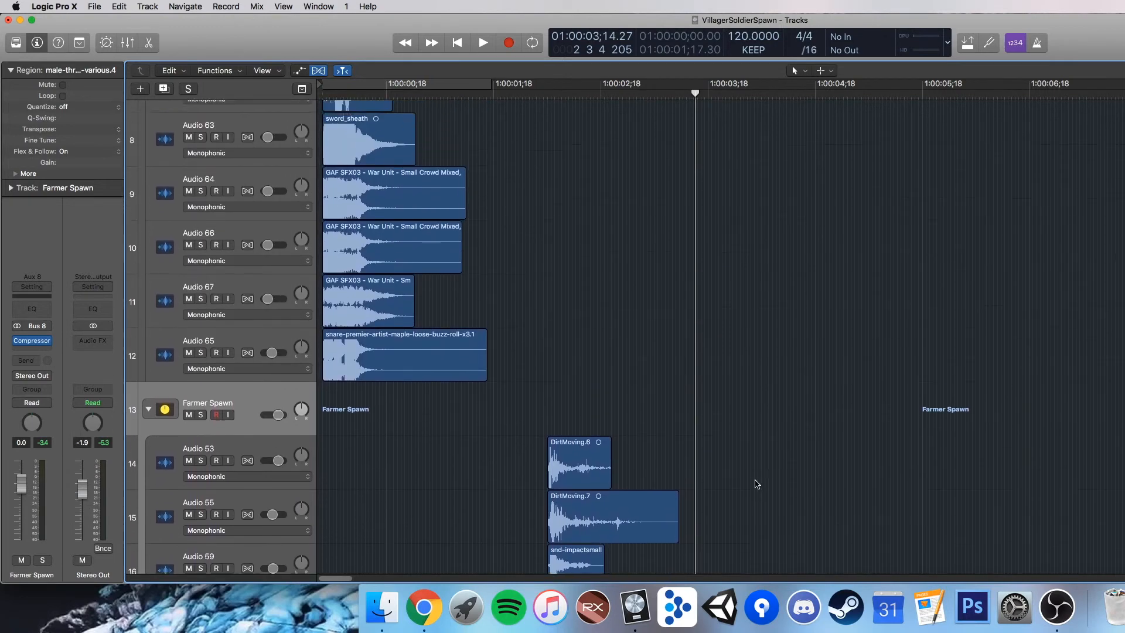
scroll(757, 483, up, 10)
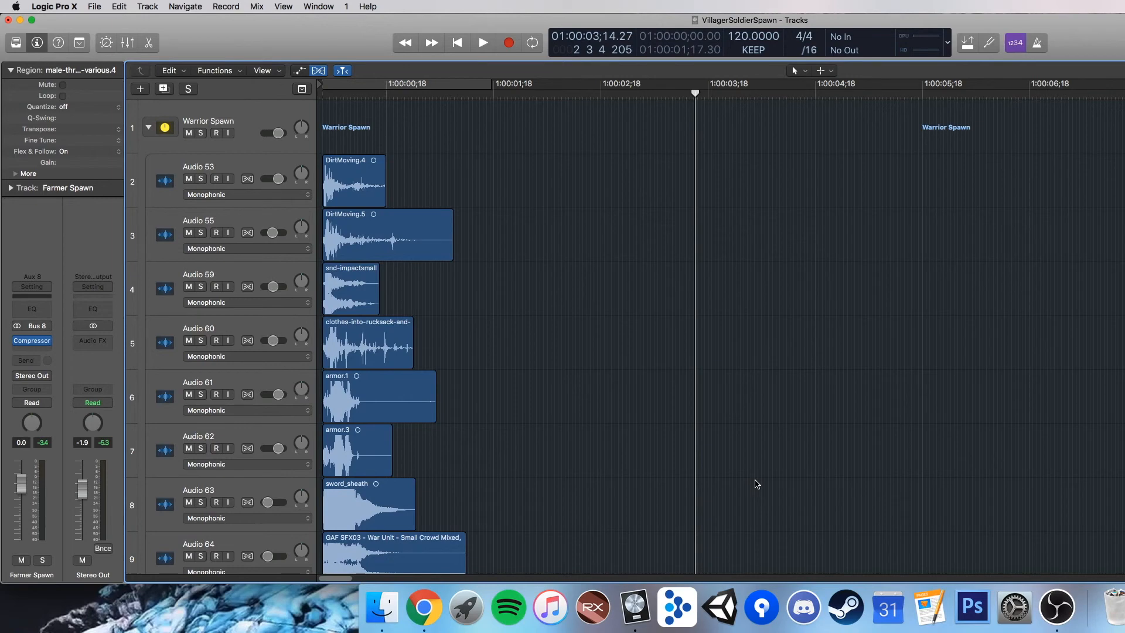
drag(543, 139, 358, 457)
click(754, 327)
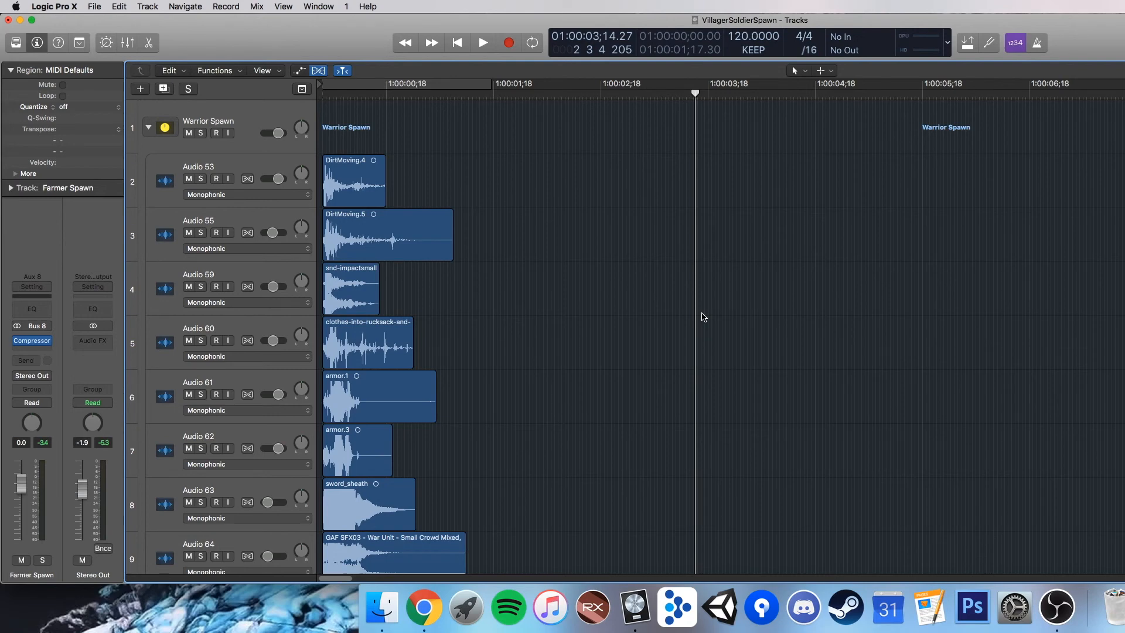
scroll(703, 317, down, 8)
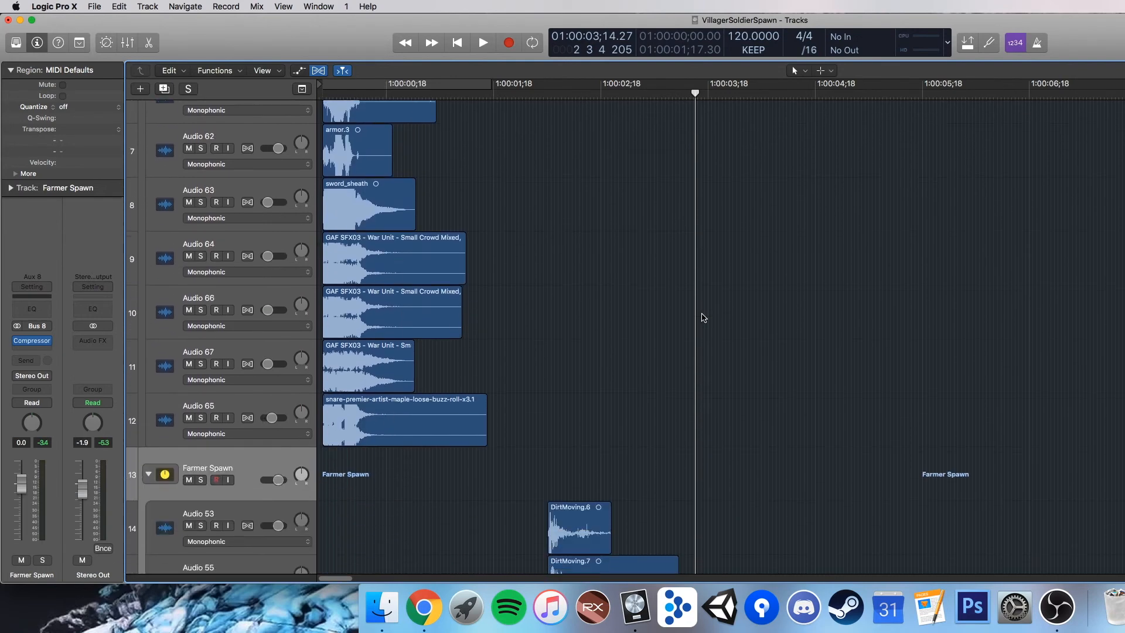
scroll(703, 317, up, 1)
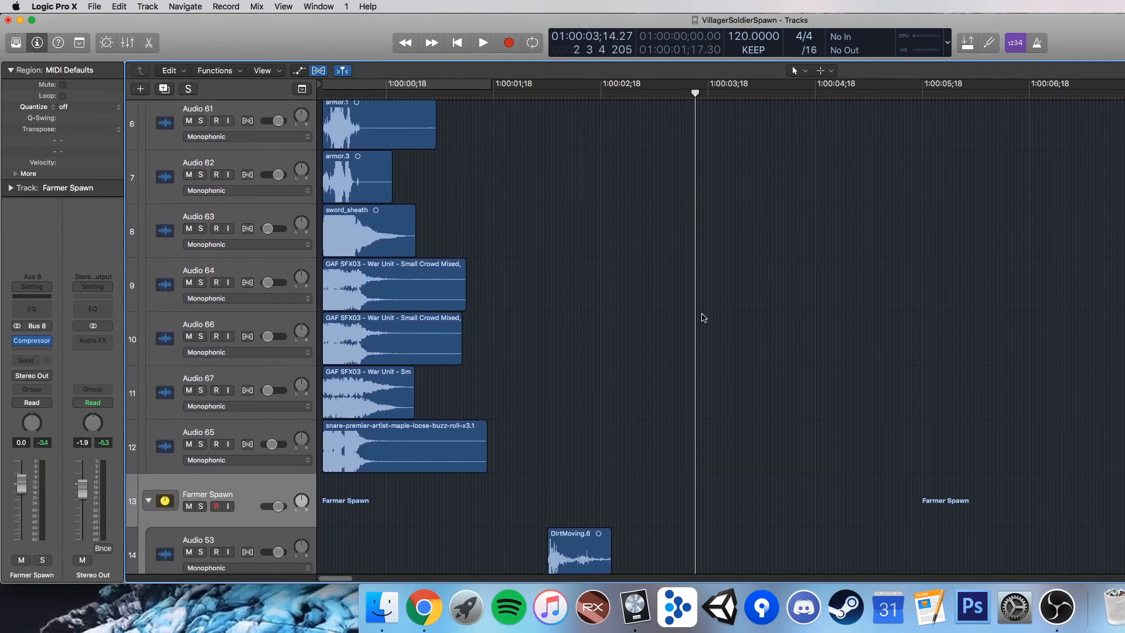